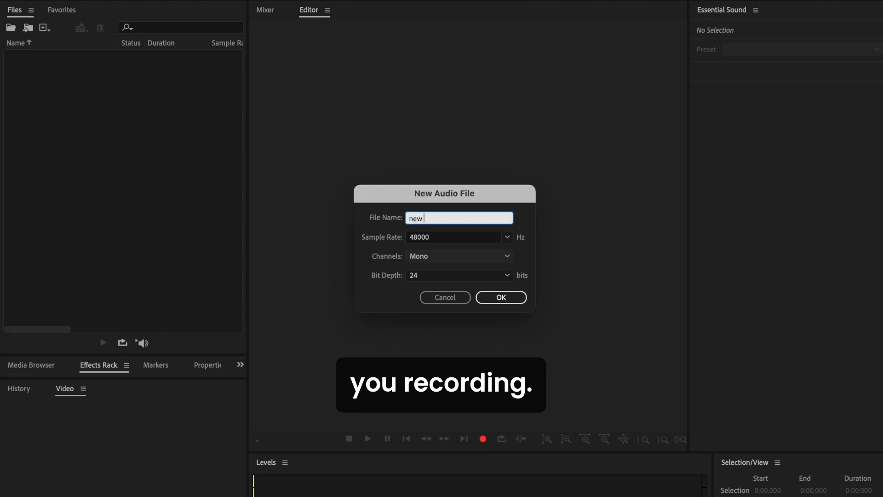
Create a mono audio file named new recording with a 48000 Hz sample rate and 24-bit depth.
type("recording")
left_click(501, 298)
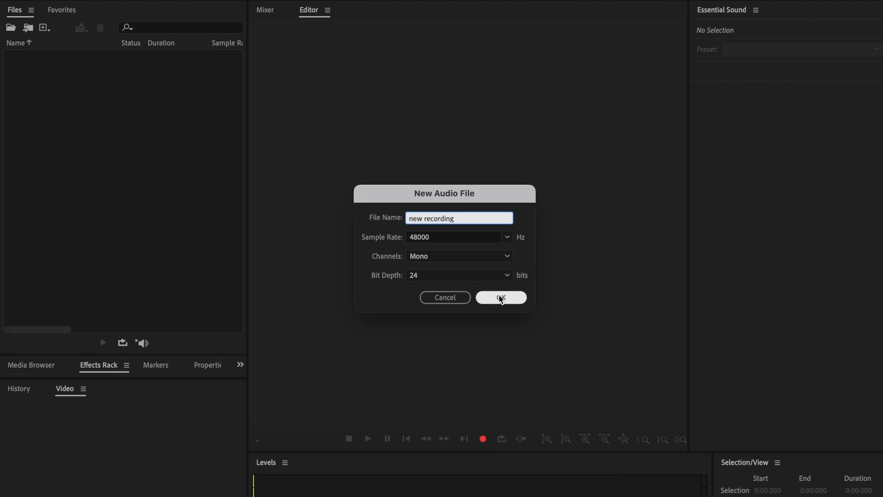
left_click(455, 236)
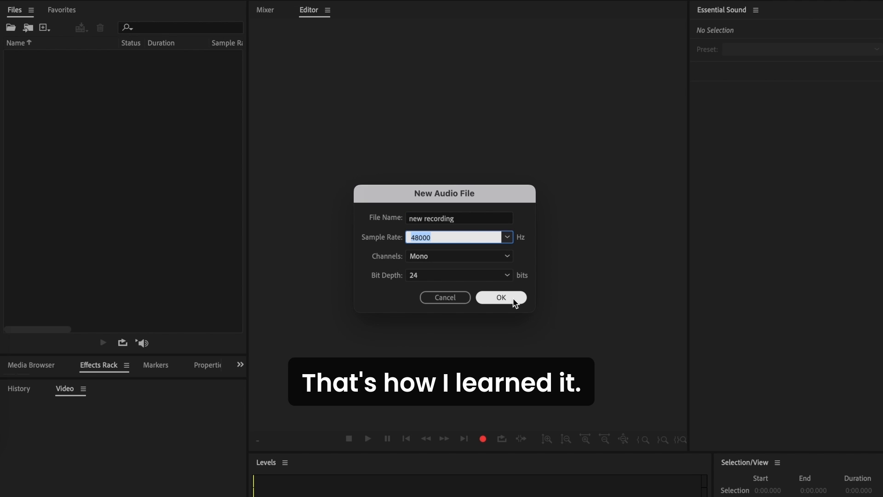
left_click(460, 257)
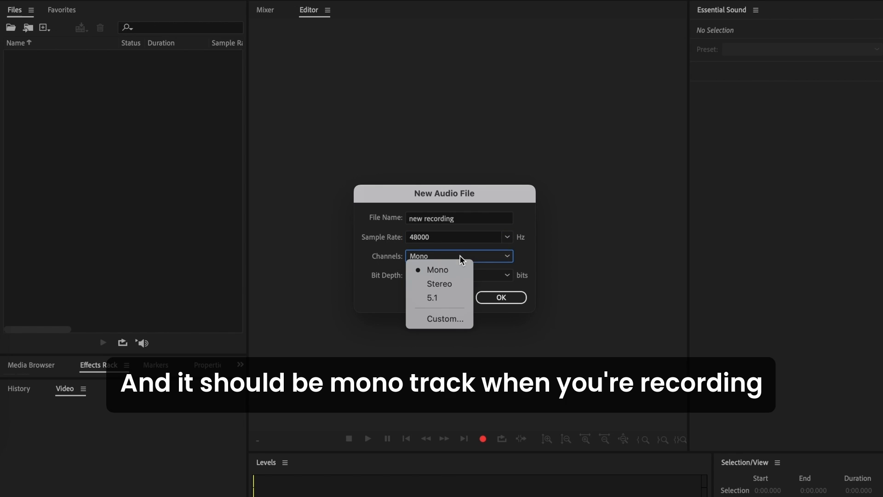
left_click(536, 264)
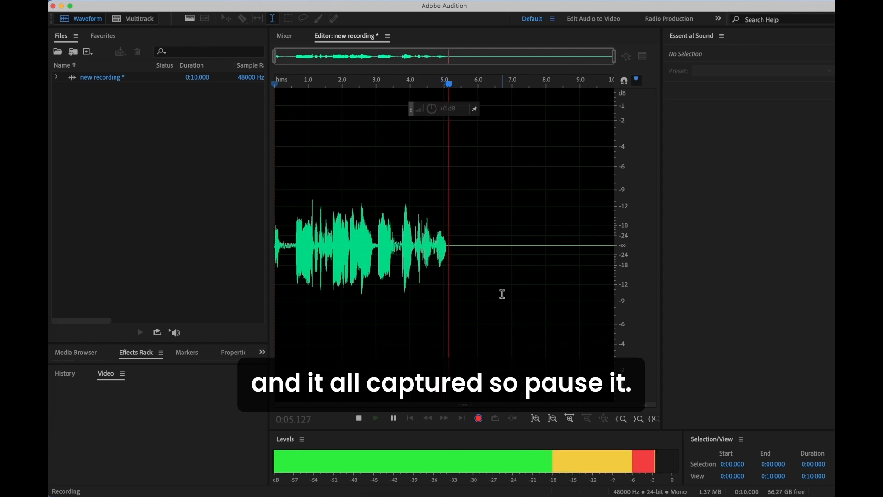
Stop the voice recording after about 5 seconds and play the take back.
key("space")
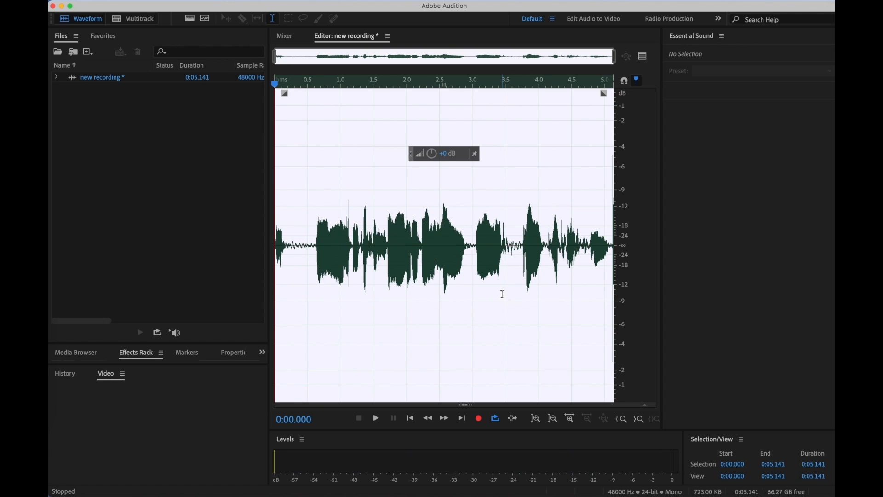
key("space")
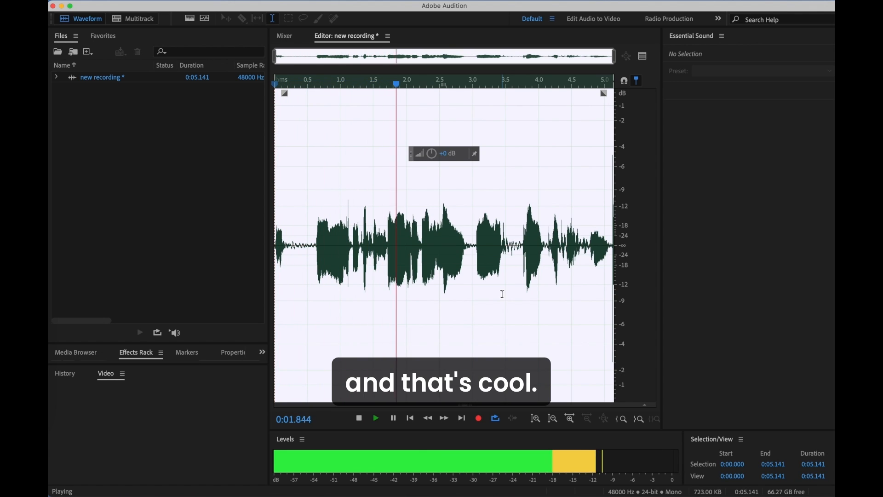
key("space")
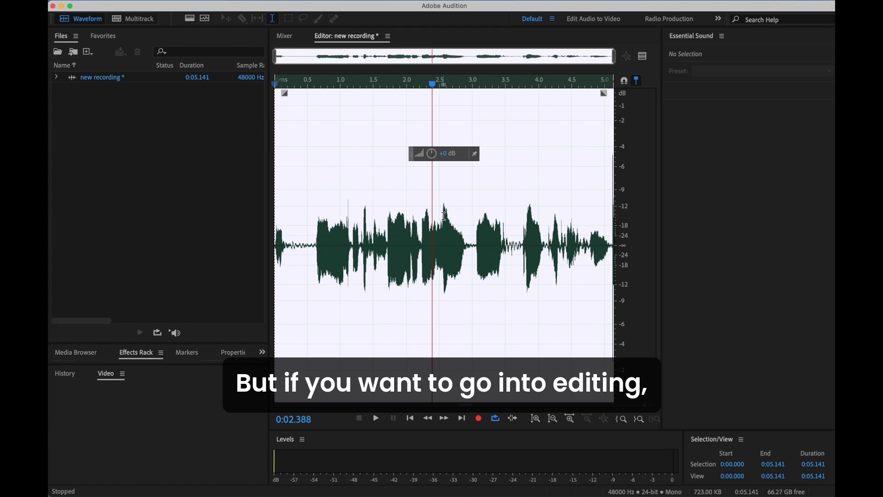
Create a stereo multitrack session named DJ Gilmmer heads up at 48000 Hz and 24 bits.
left_click(137, 20)
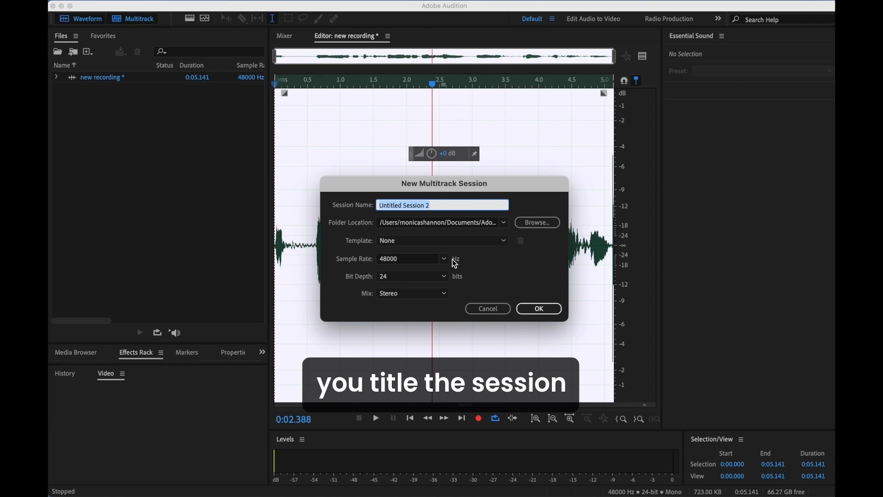
type("DJ Gilmmer heads up")
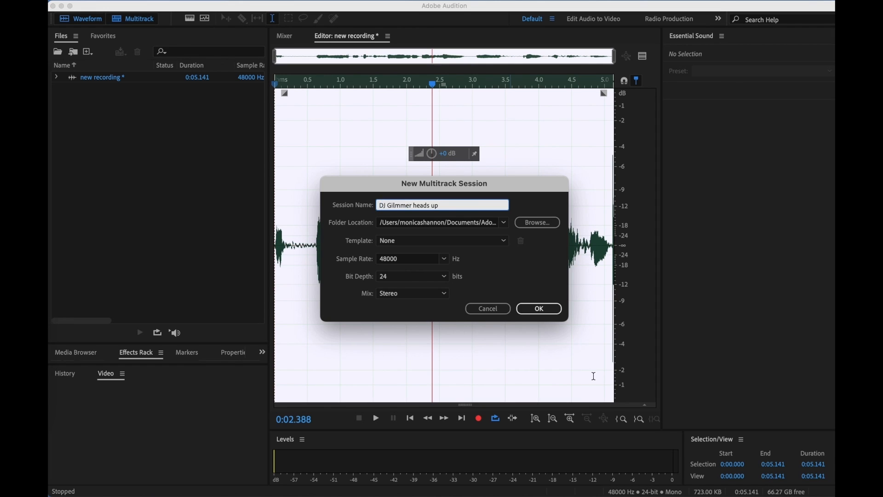
left_click(539, 308)
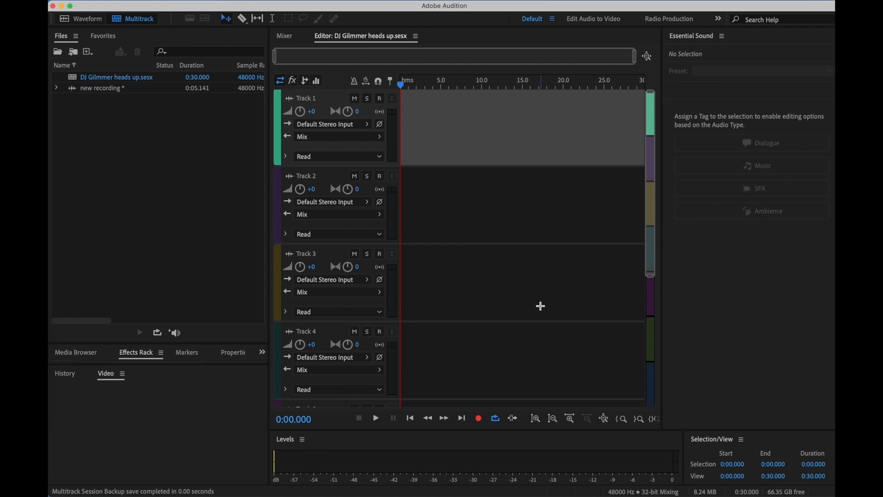
Import the MP3 files Glitter Sound Effect for Music or Editing, Sat-Glimmer-3p7p and ZHU x AlunaGeorge - Automatic.
left_click(129, 87)
left_click(108, 161)
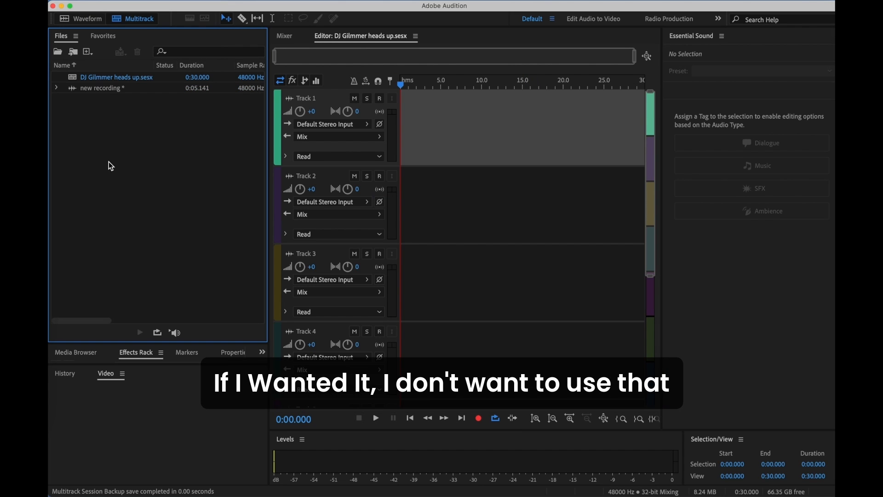
double_click(118, 133)
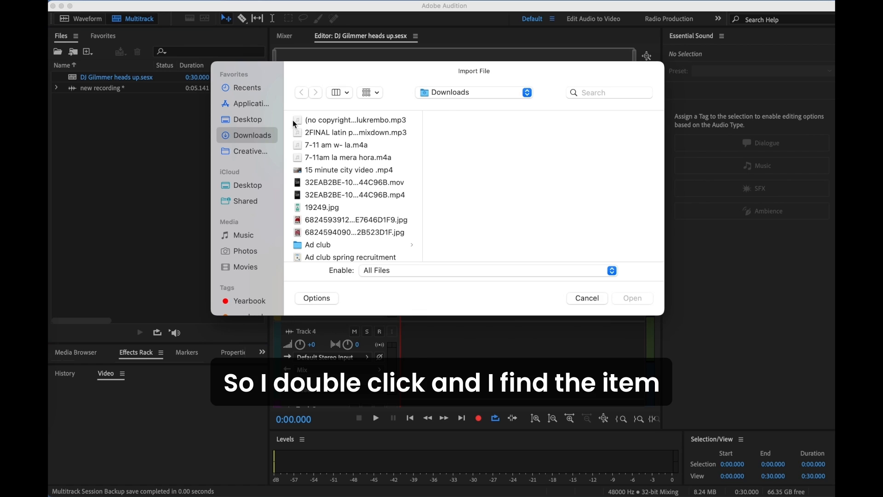
left_click(609, 92)
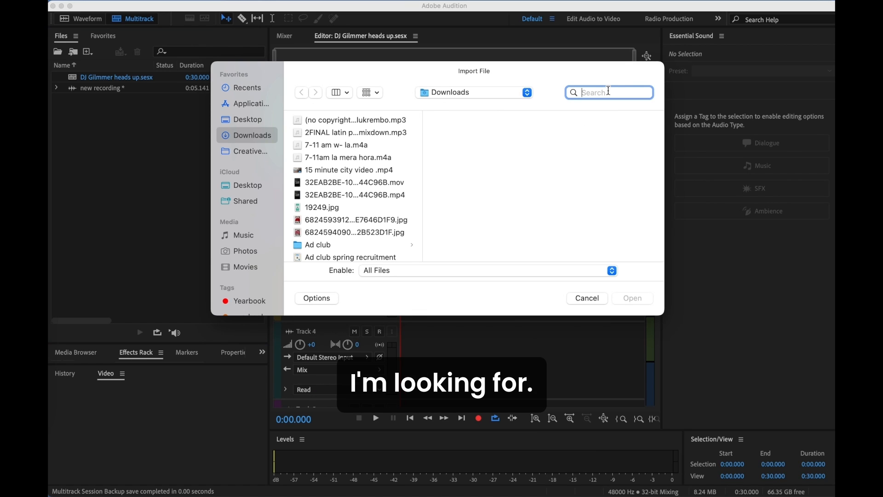
type(".mp3")
left_click(349, 170)
left_click(634, 299)
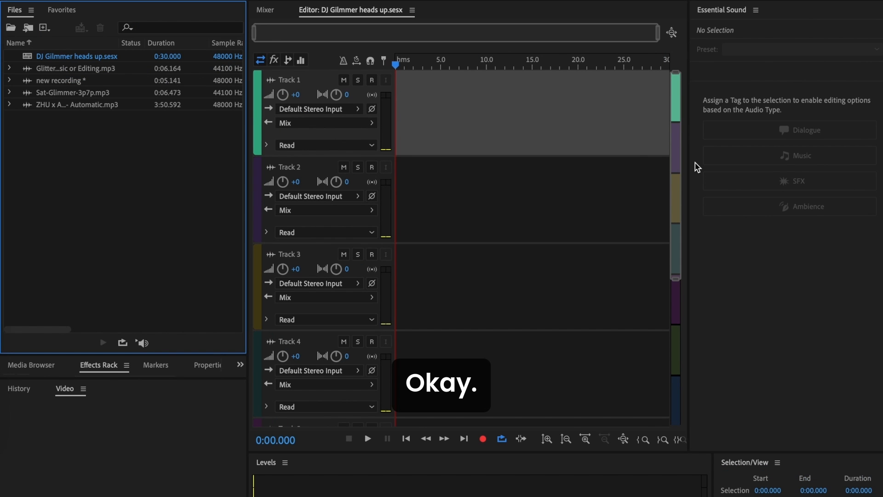
Place Sat-Glimmer-3p7p.mp3 on Track 1 at about 7.5 s, conformed to the session sample rate, and tag the clip as Dialogue.
left_click(101, 69)
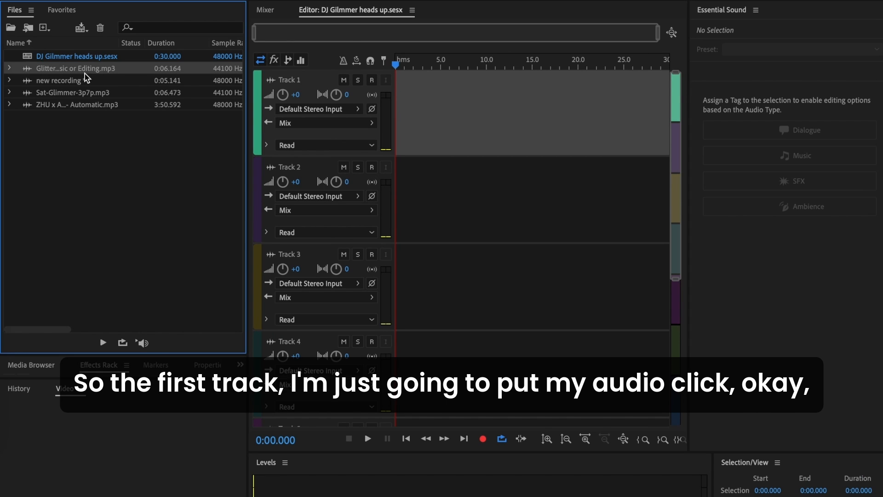
left_click_drag(114, 92, 464, 106)
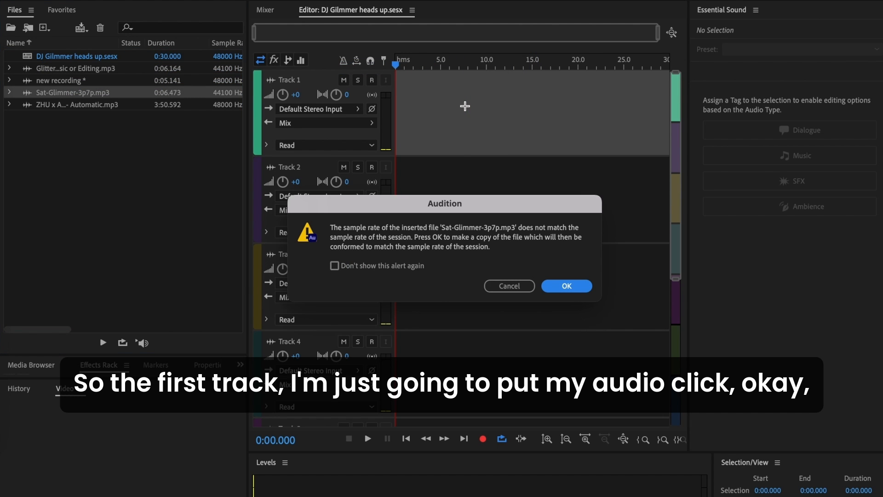
left_click(569, 287)
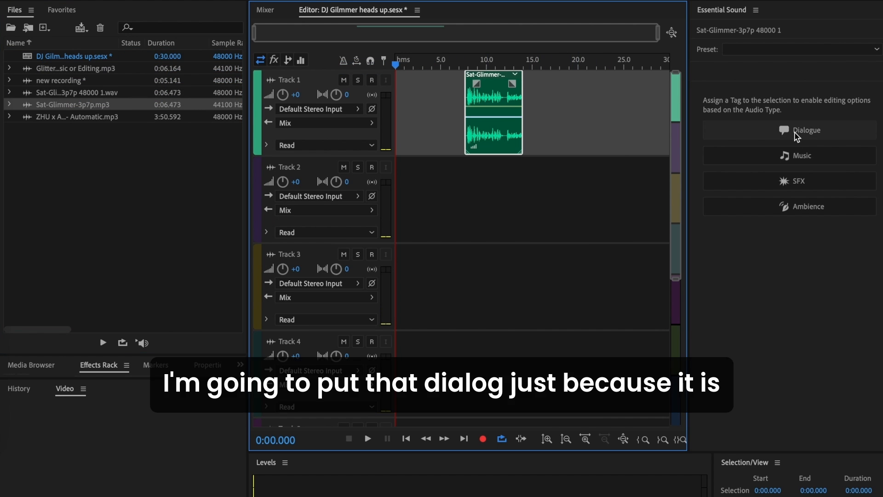
left_click(797, 133)
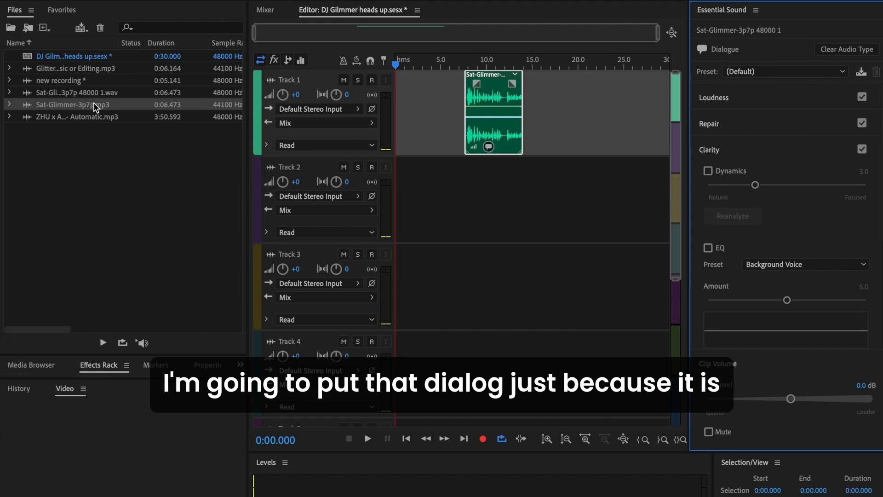
Place the conformed Glitter sound effect on Track 3 at about 7 s and the ZHU x AlunaGeorge song on Track 2 at about 5.5 s.
left_click_drag(95, 68, 460, 313)
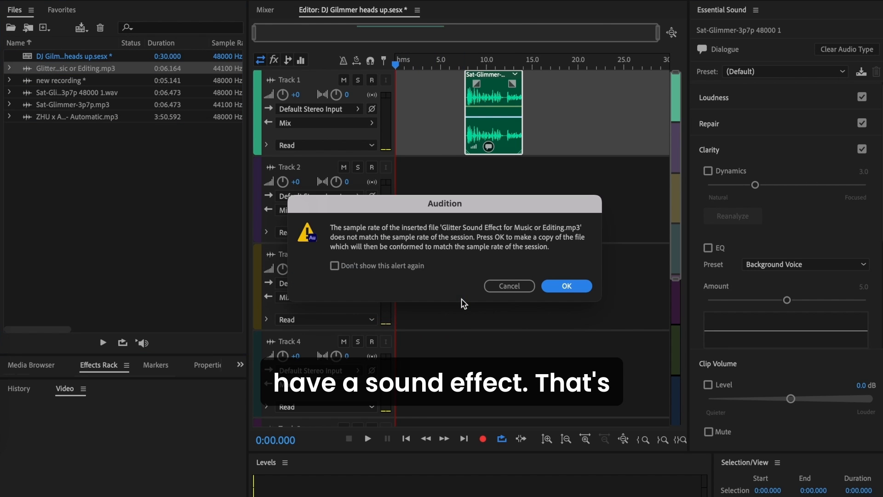
left_click(567, 286)
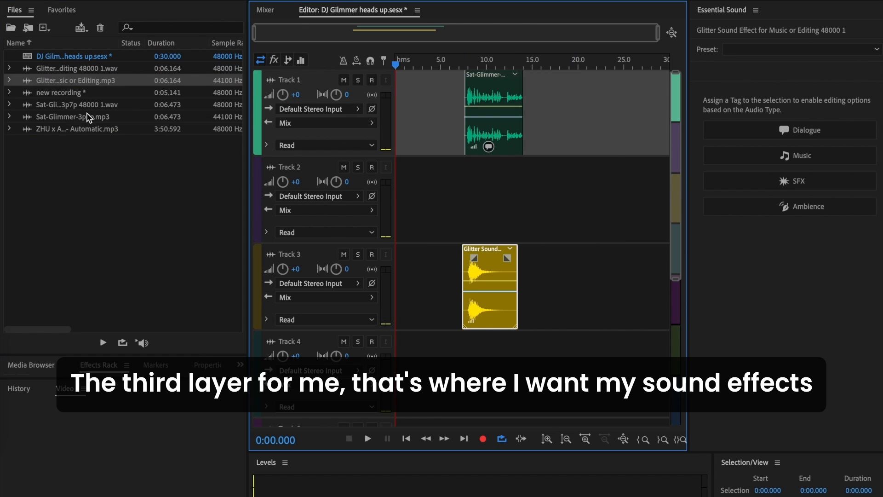
left_click_drag(92, 129, 449, 197)
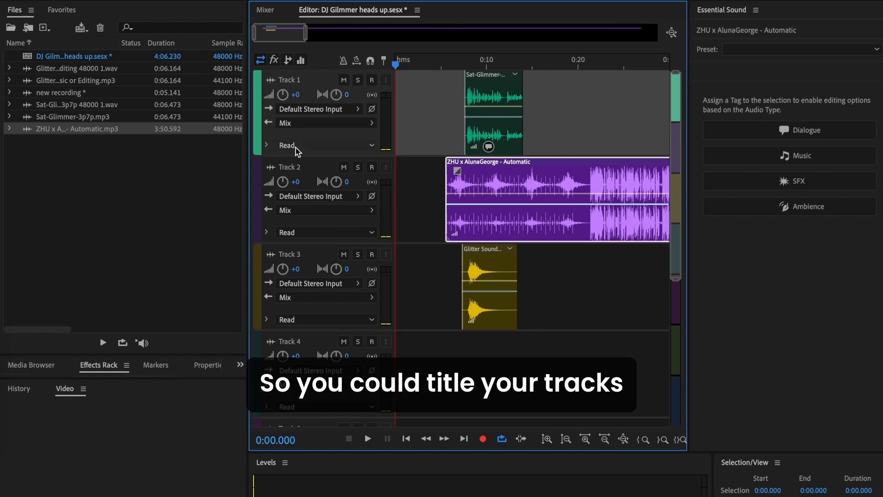
Rename Track 2 as BG, Track 3 as effects and Track 1 as vocals.
left_click(289, 169)
left_click(289, 169)
type("BG")
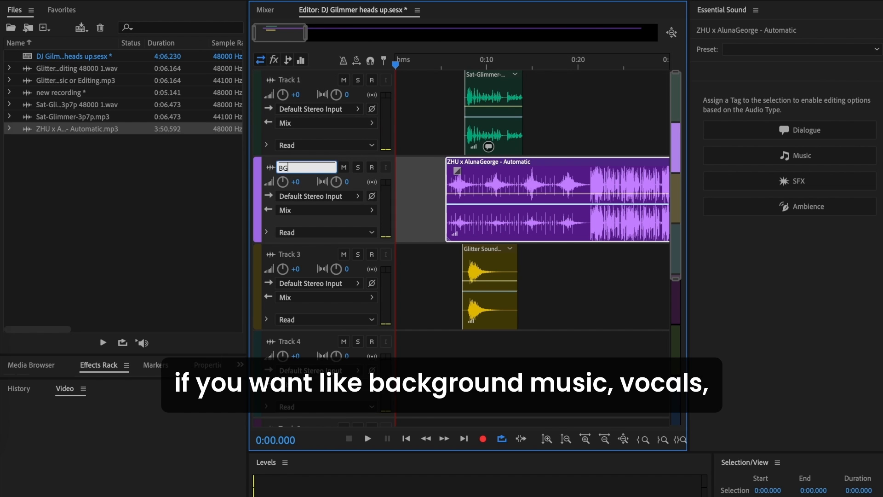
left_click(291, 252)
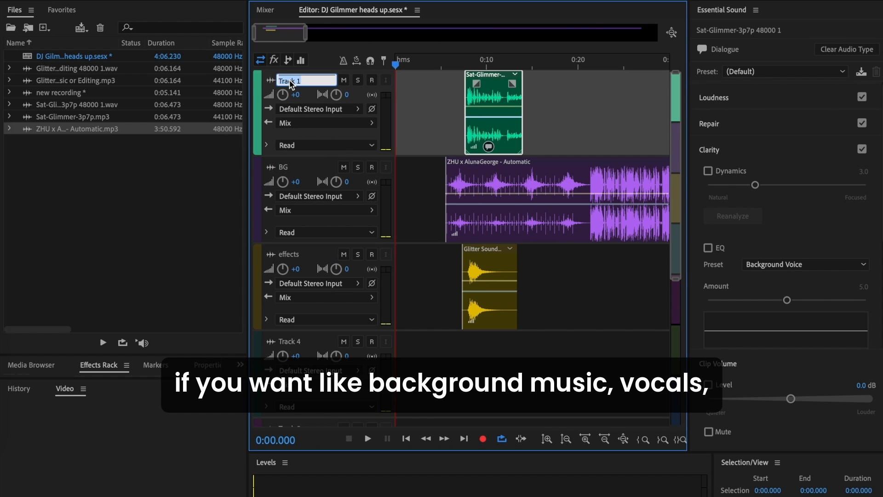
type("vocals")
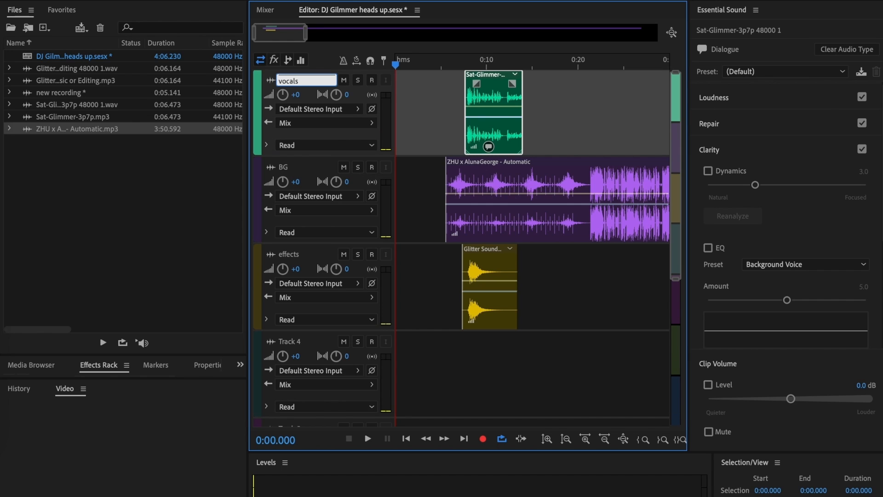
left_click(169, 208)
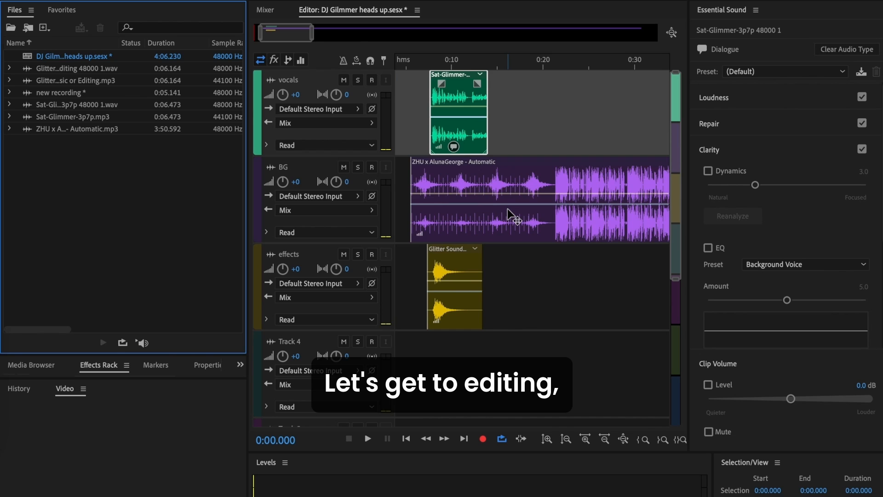
Move the BG music clip to start just after 0:25 and listen through it, stopping at 1:06.728.
scroll(507, 208, "right", 3)
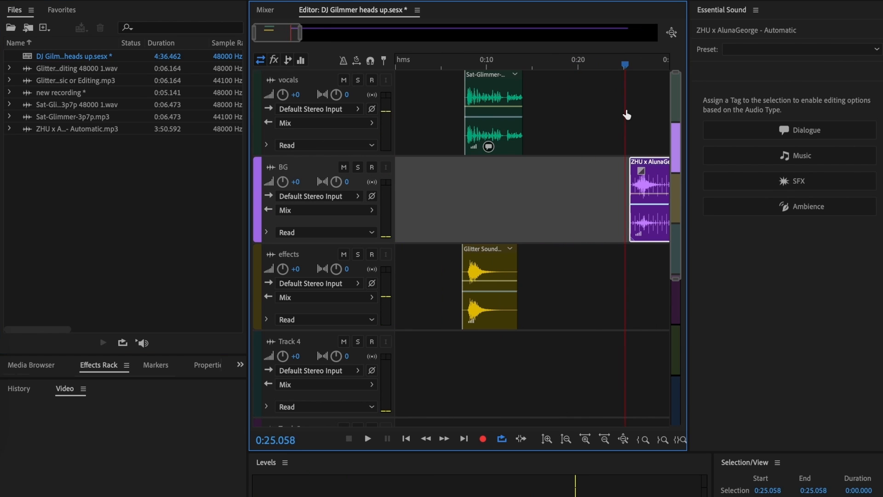
key("space")
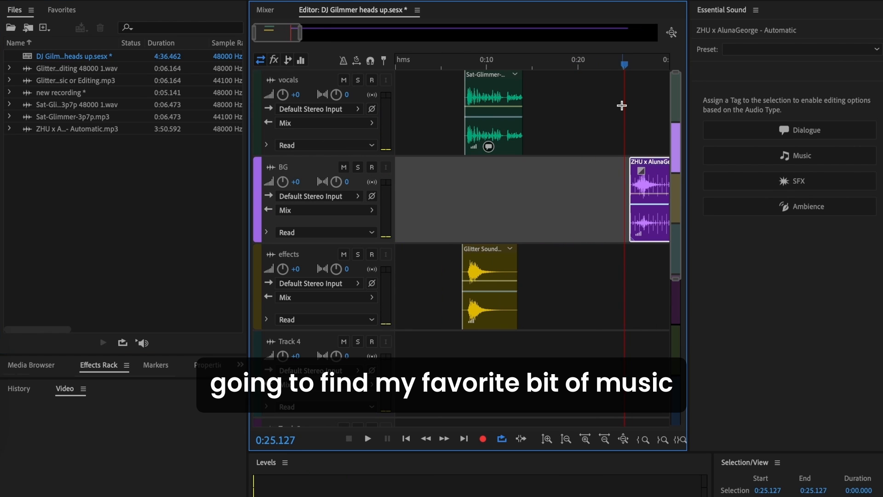
scroll(622, 106, "right", 4)
scroll(622, 106, "right", 3)
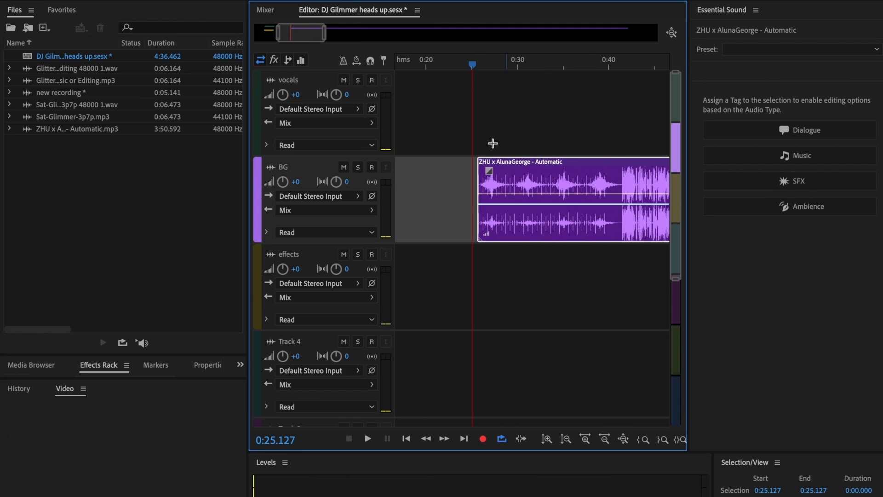
key("space")
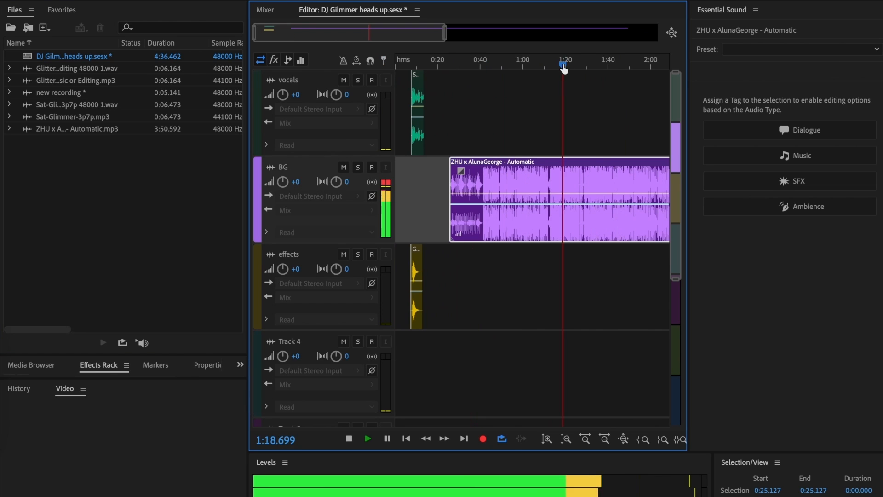
left_click_drag(564, 67, 536, 70)
key("space")
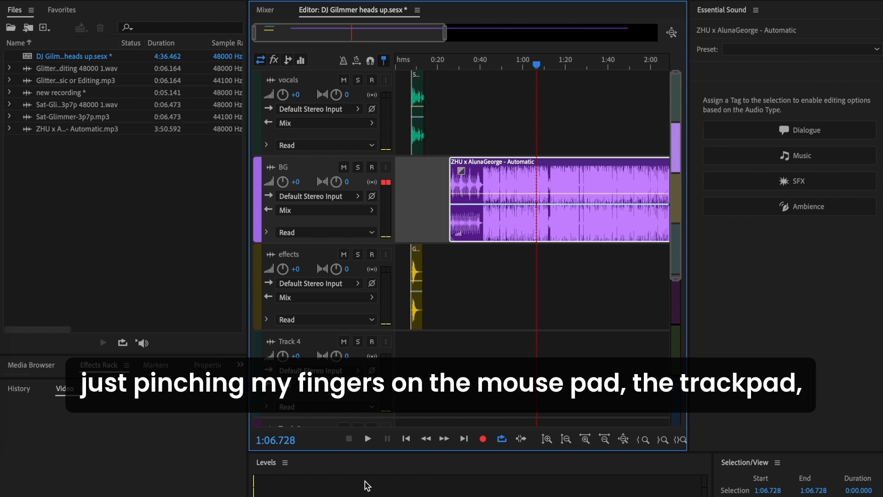
Split the BG music clip at 1:06.728 and shift the second part to start at about 1:15.
scroll(495, 300, "down", 5)
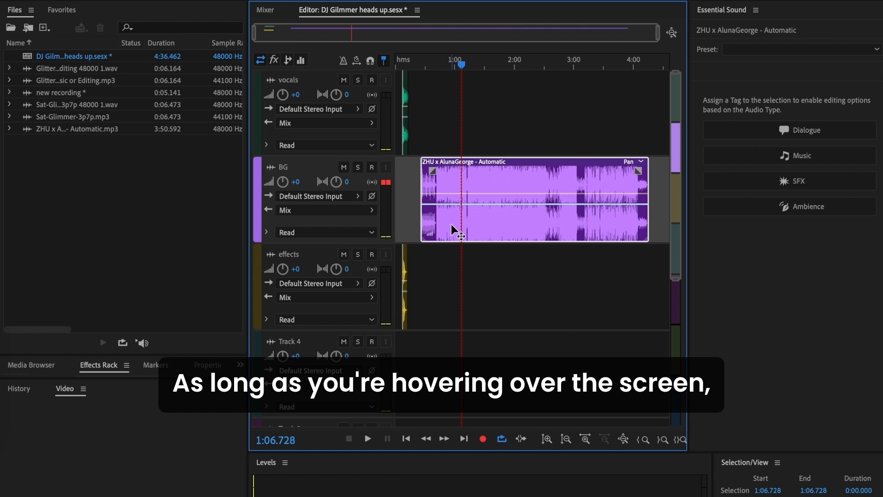
key("ctrl+k")
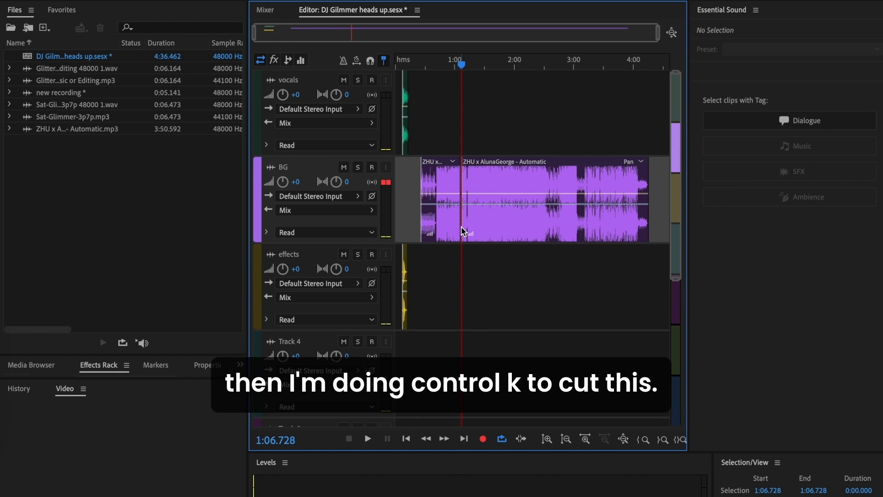
scroll(473, 247, "up", 3)
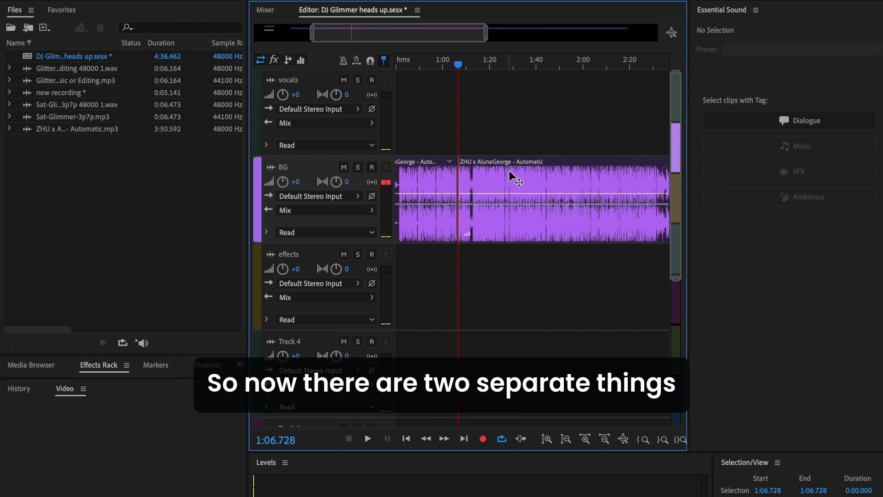
left_click_drag(510, 175, 528, 177)
Split the second music part on the BG track at its natural pause at 1:34.499.
left_click_drag(458, 65, 523, 79)
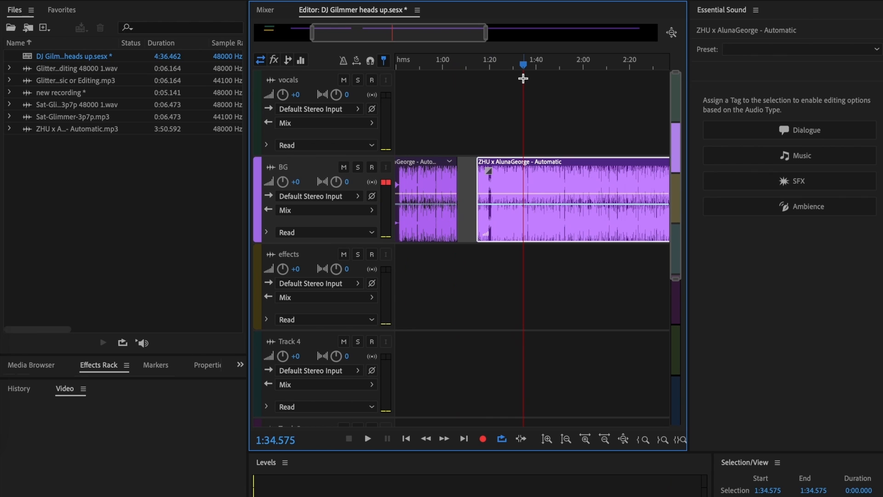
scroll(522, 204, "up", 3)
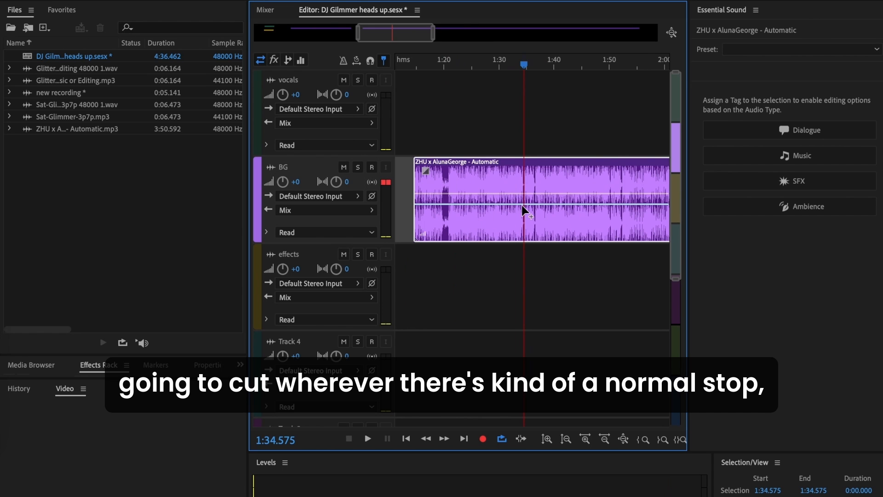
scroll(522, 206, "up", 3)
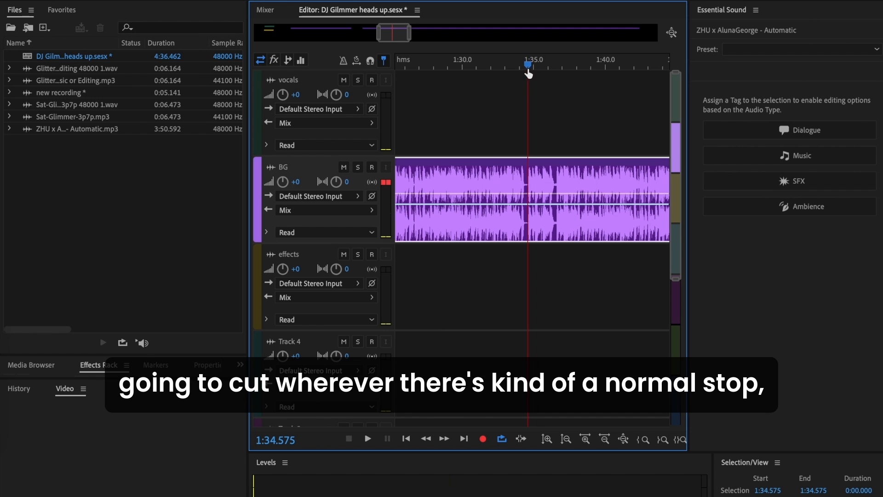
left_click_drag(528, 73, 526, 71)
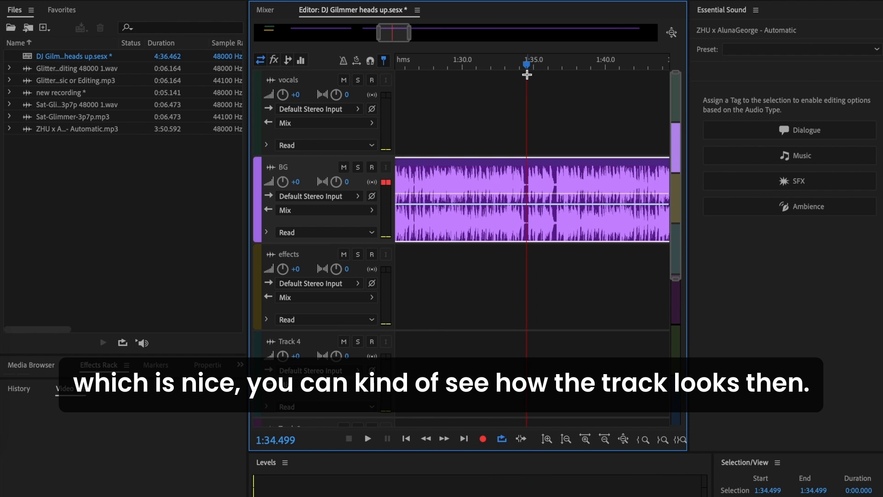
key("r")
left_click(524, 174)
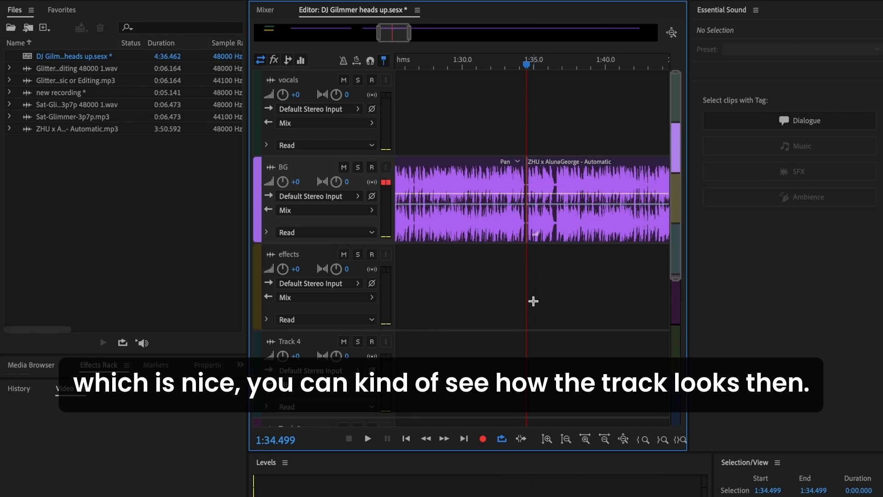
Move the two unwanted music parts on the BG track out of the way and place the short middle section at about 0:19.
scroll(533, 301, "down", 5)
scroll(533, 300, "down", 3)
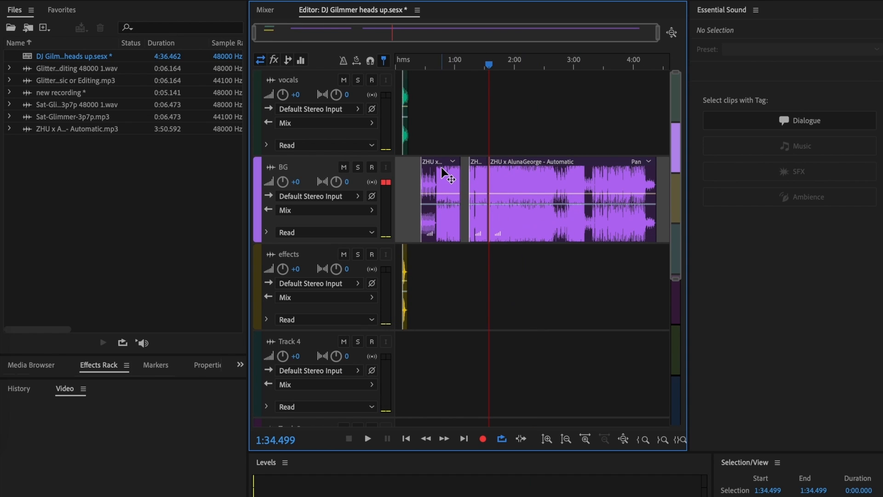
left_click_drag(439, 169, 667, 190)
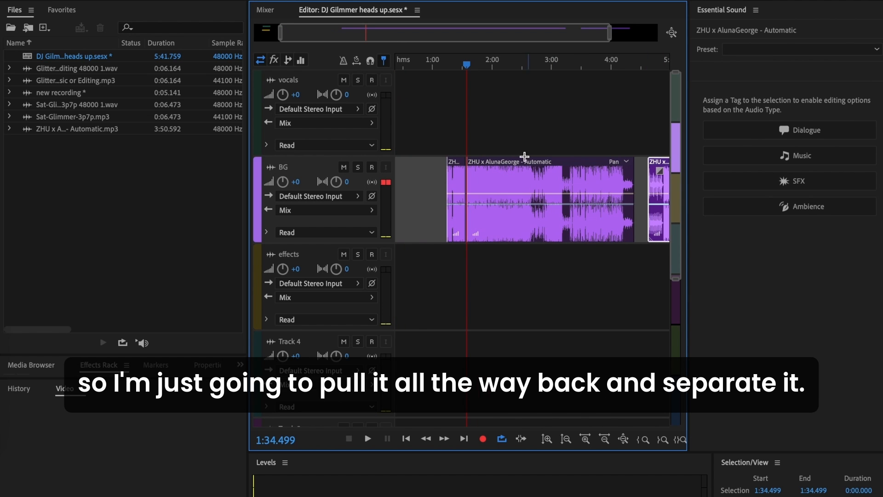
left_click_drag(529, 171, 537, 172)
scroll(460, 333, "left", 3)
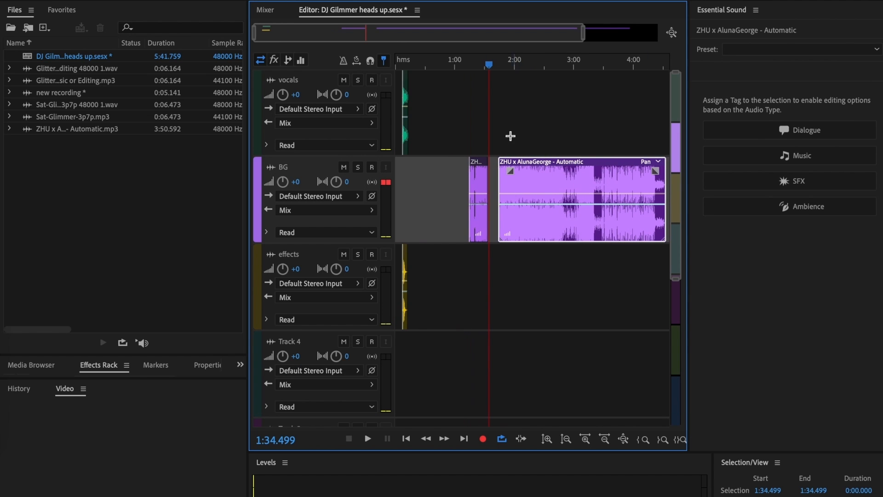
left_click_drag(474, 180, 416, 179)
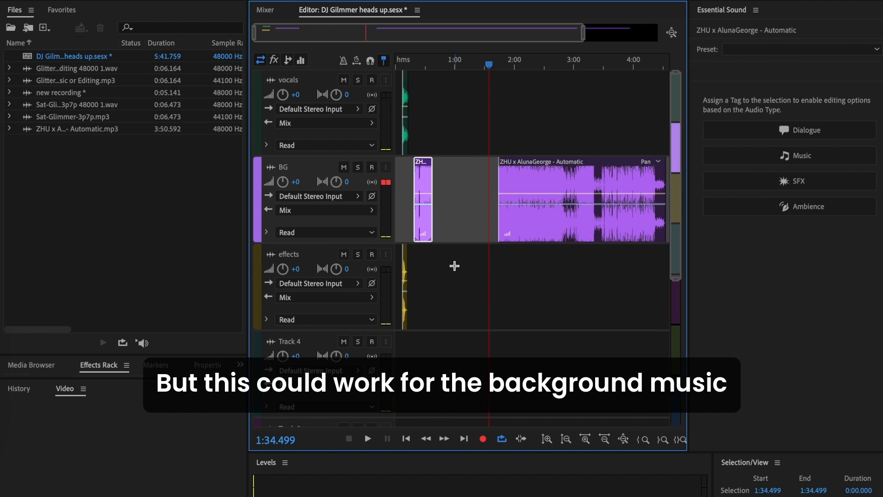
Position the Glitter sound effect on the effects track at about 0:41 and listen to it from 0:40.226.
scroll(454, 266, "up", 3)
scroll(454, 266, "left", 5)
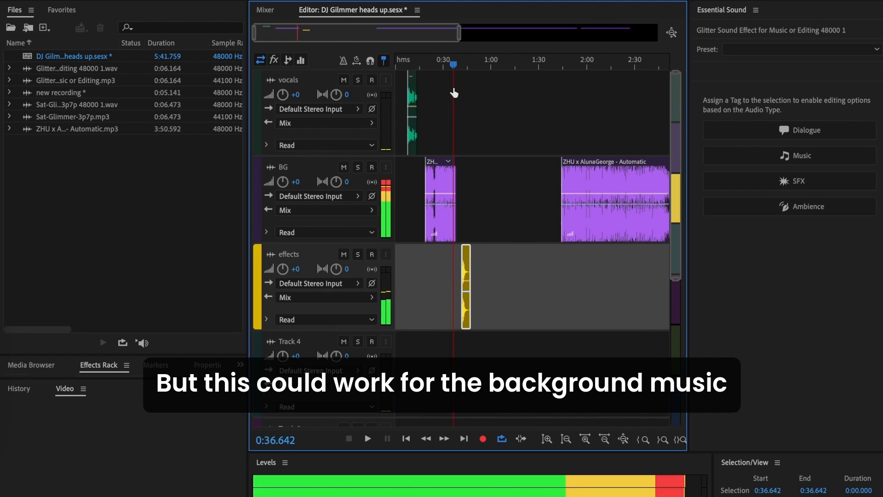
left_click_drag(454, 90, 461, 92)
left_click(459, 89)
key("space")
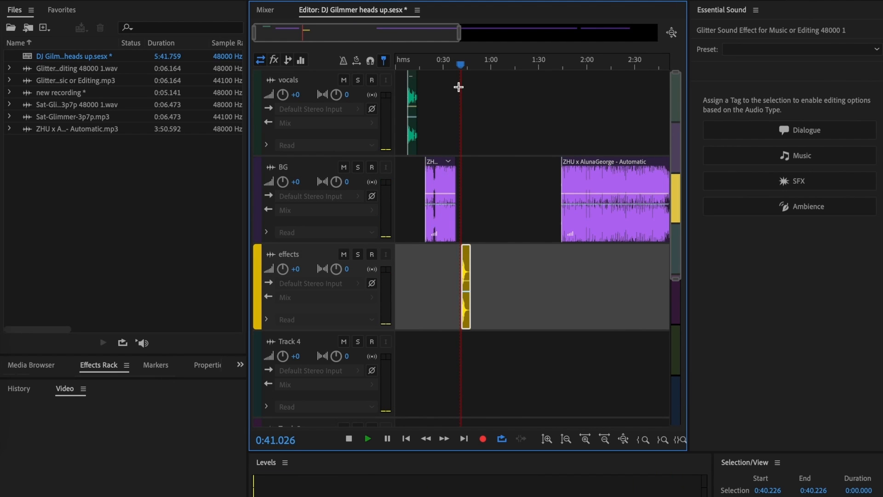
scroll(471, 328, "up", 4)
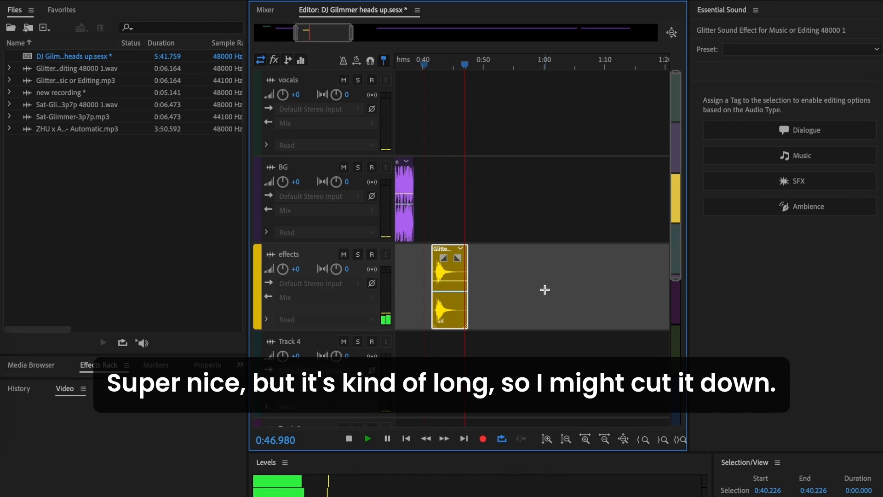
key("space")
Trim the end of the Glitter effect clip back to about 0:46.7 and place the playhead at 0:44.416.
scroll(545, 289, "left", 3)
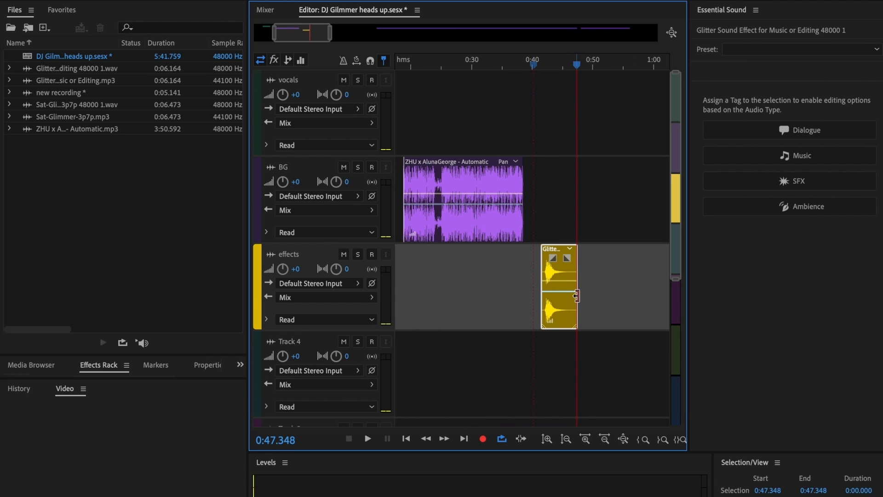
mouse_move(574, 296)
left_mouse_down()
mouse_move(558, 296)
mouse_move(573, 295)
left_mouse_up()
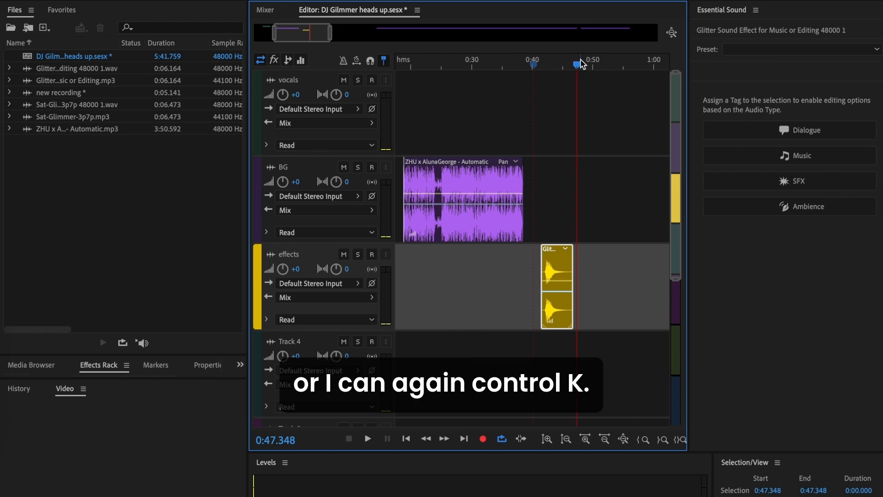
left_click_drag(578, 65, 565, 68)
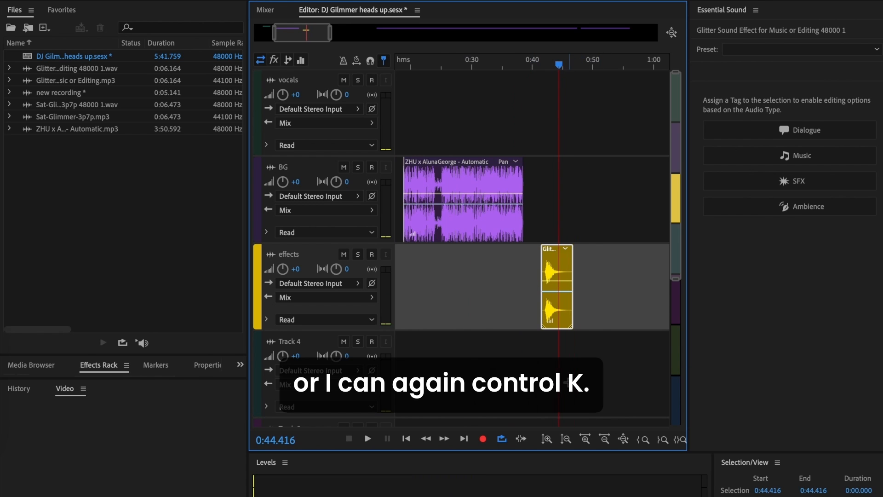
scroll(567, 382, "up", 5)
scroll(387, 259, "left", 3)
scroll(387, 258, "down", 1)
scroll(521, 226, "down", 8)
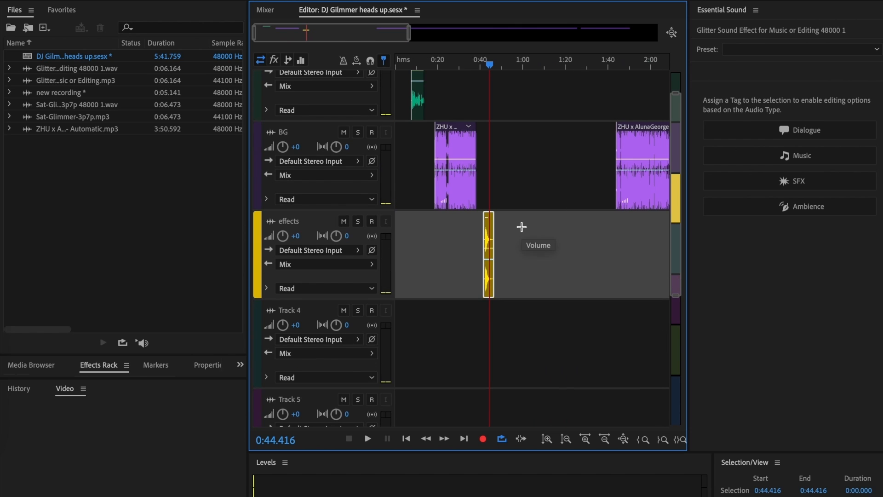
Place the chosen music clip under the vocals, starting at about 0:07, and play the mix from 0:05.874.
scroll(410, 145, "up", 1)
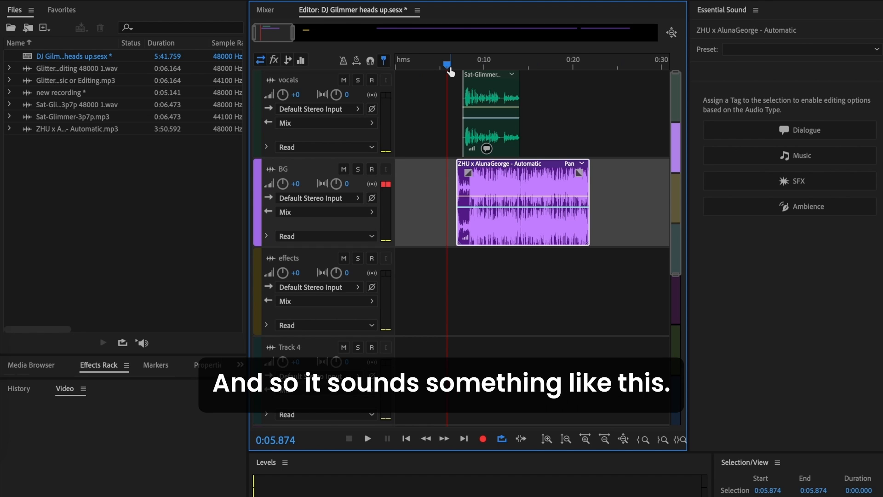
key("space")
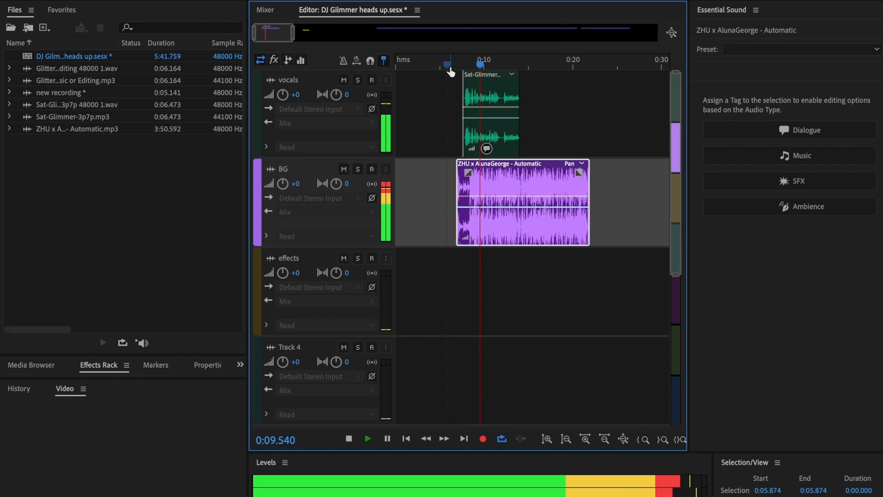
key("space")
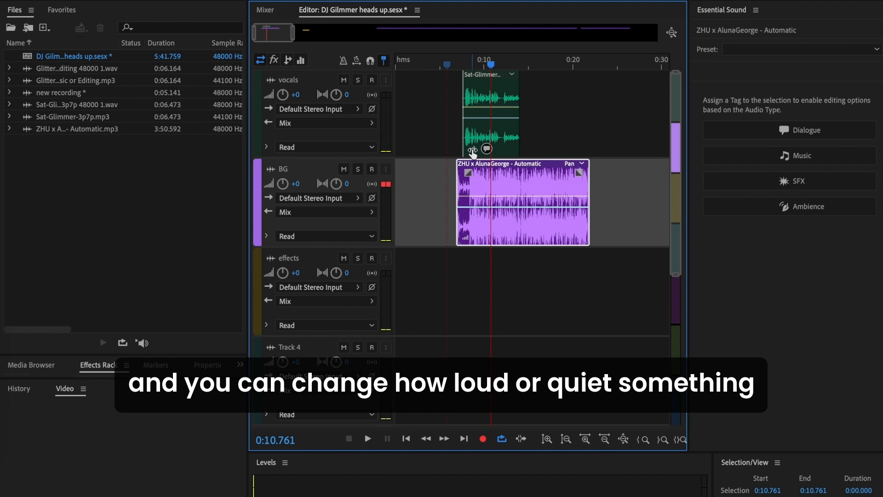
Raise the vocals clip volume to 4.0 dB and lower the BG music clip to -10.6 dB.
left_click_drag(472, 151, 483, 152)
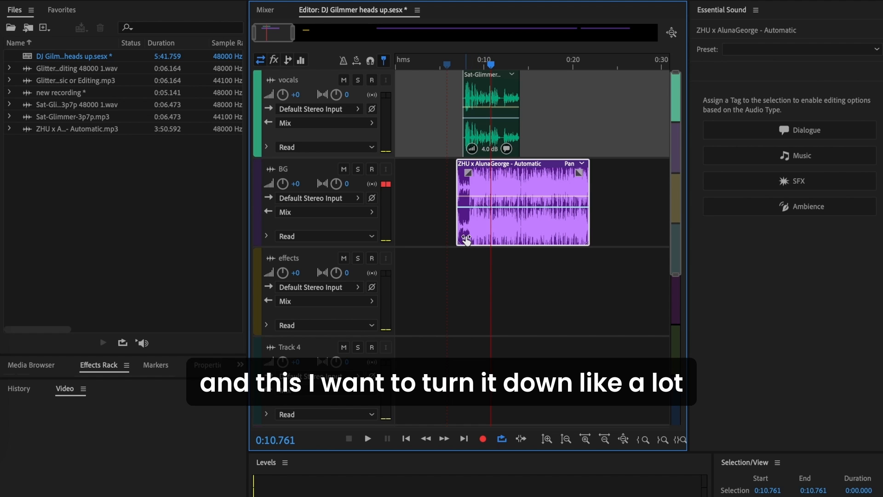
left_click_drag(466, 240, 451, 244)
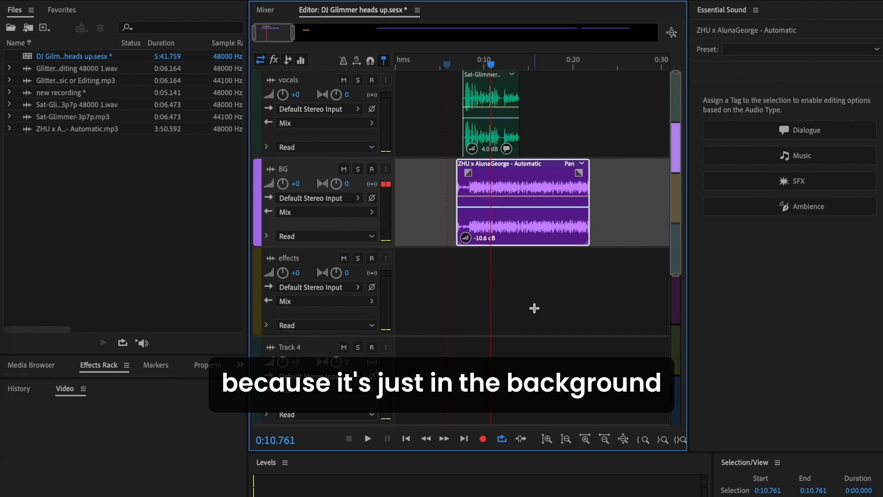
Play the balanced mix from 0:06.876 and cut off the BG music after about 0:15.8.
left_click(455, 64)
key("space")
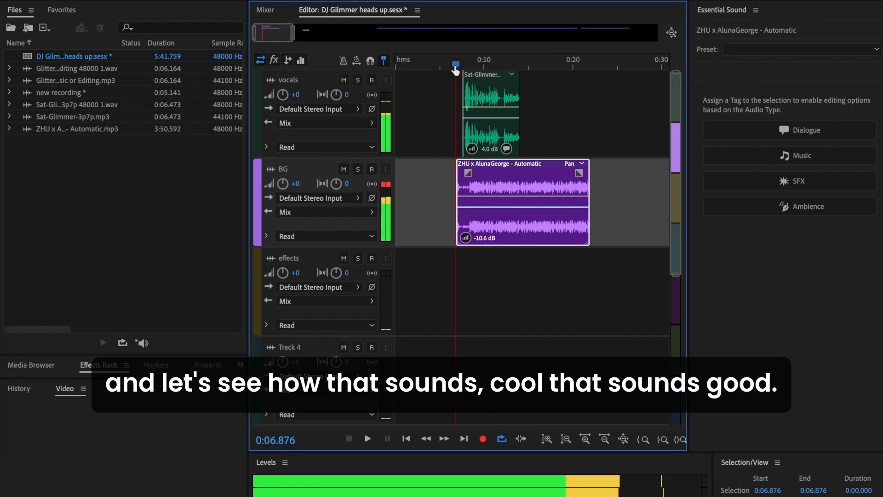
key("space")
key("space")
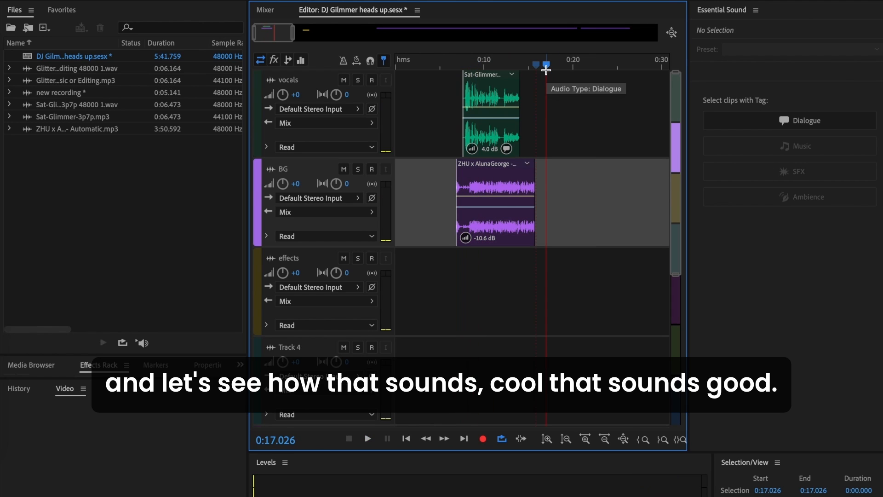
Give the BG music clip a fade-in of about 1 s and a fade-out of about 2 s.
left_click(472, 177)
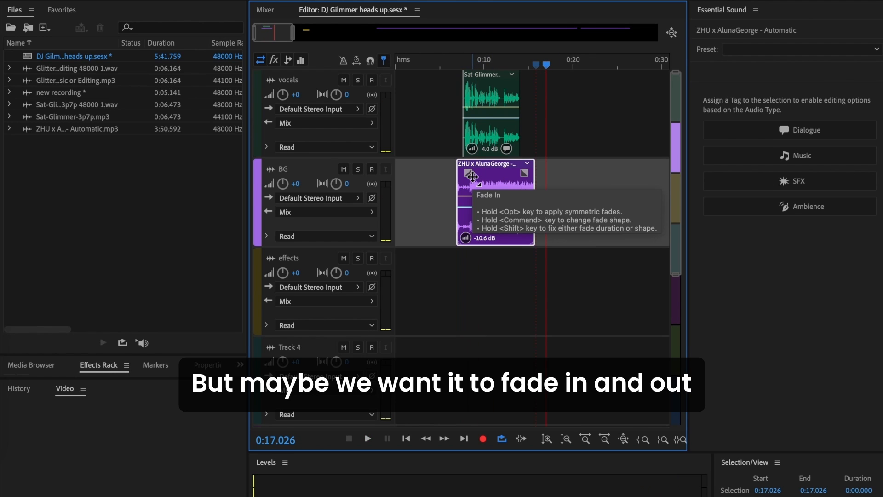
scroll(455, 183, "up", 5)
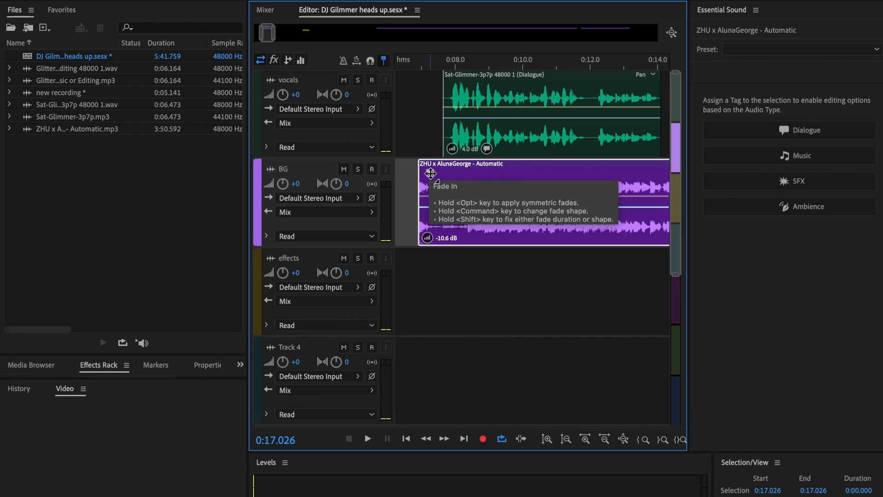
left_click_drag(430, 172, 459, 205)
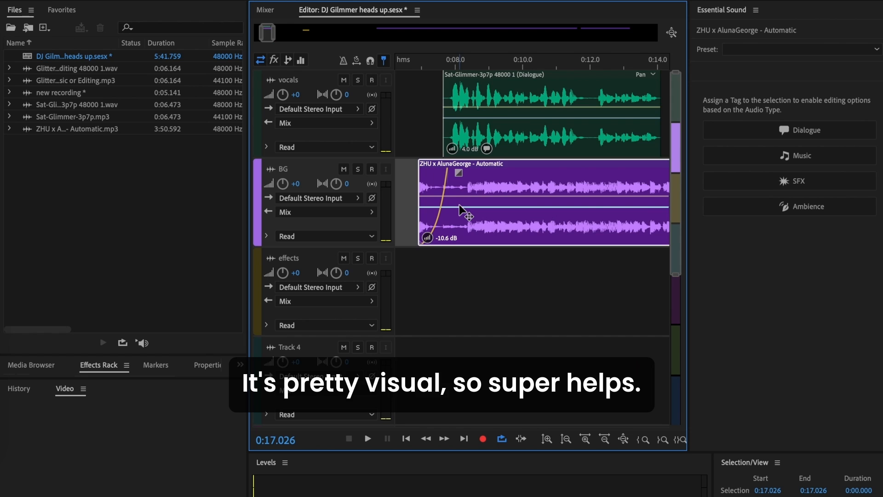
scroll(459, 205, "down", 6)
scroll(460, 212, "up", 5)
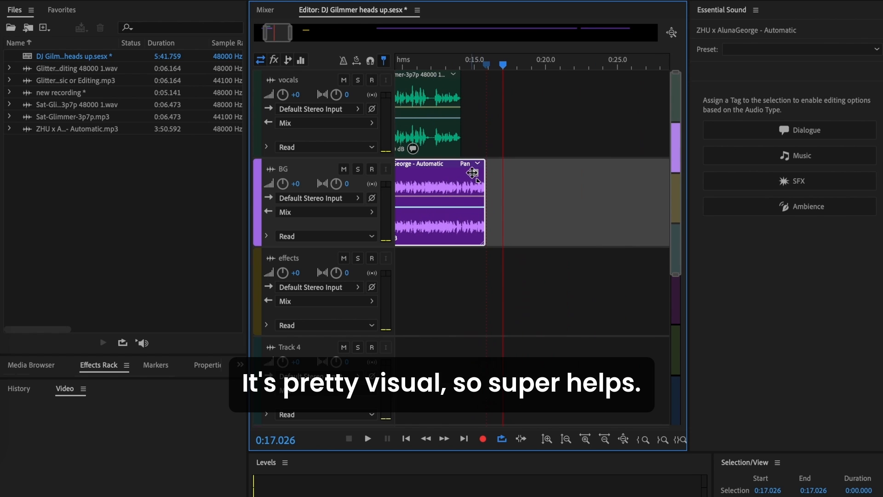
left_click_drag(481, 174, 443, 219)
scroll(443, 219, "down", 6)
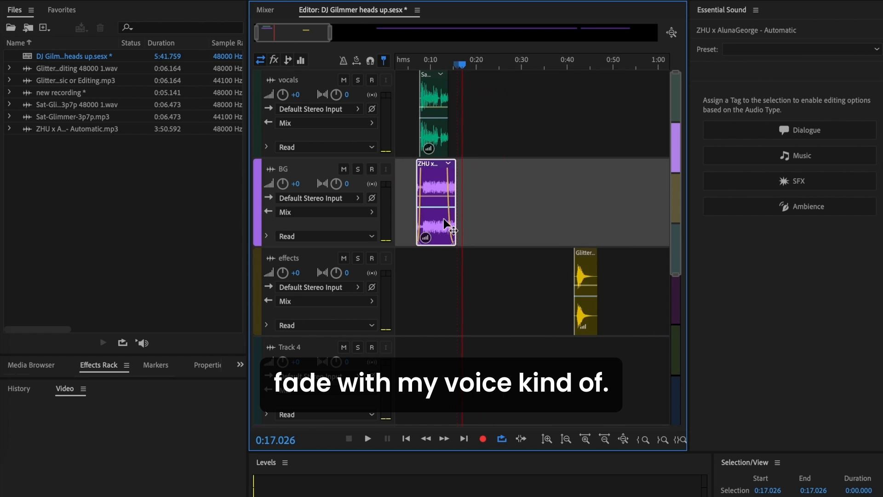
scroll(405, 215, "up", 8)
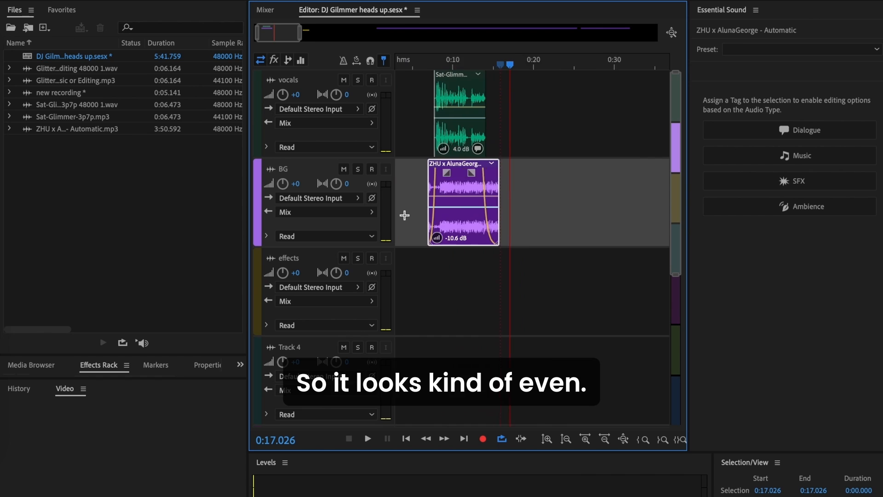
Listen to the vocals with the faded background music from 0:05.730 until 0:15.298.
scroll(646, 257, "down", 8)
left_click(446, 255)
key("space")
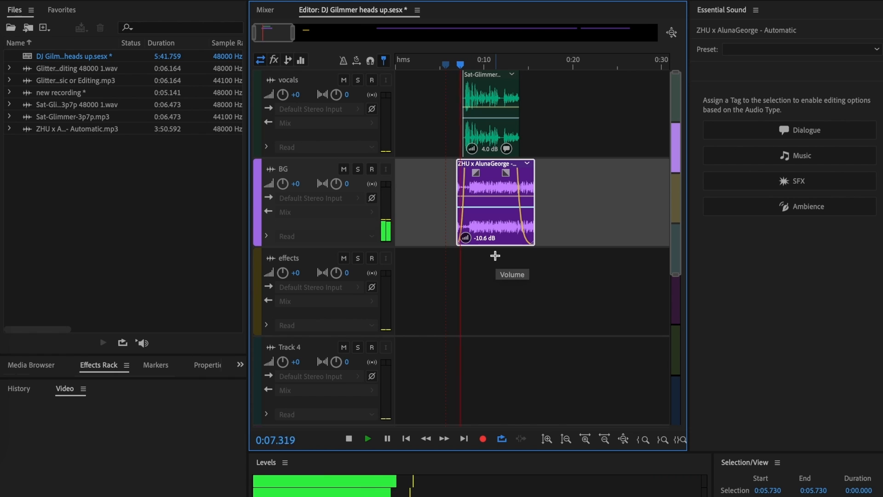
key("space")
Move the Glitter effect clip to start with the vocals at about 0:07.6 and listen to it in the mix.
scroll(591, 270, "right", 5)
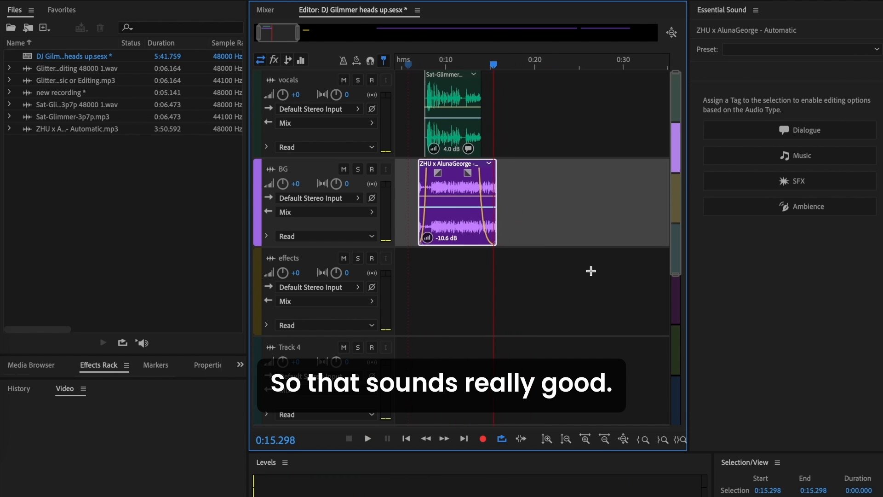
scroll(588, 274, "down", 2)
left_click_drag(623, 289, 398, 301)
scroll(558, 255, "left", 5)
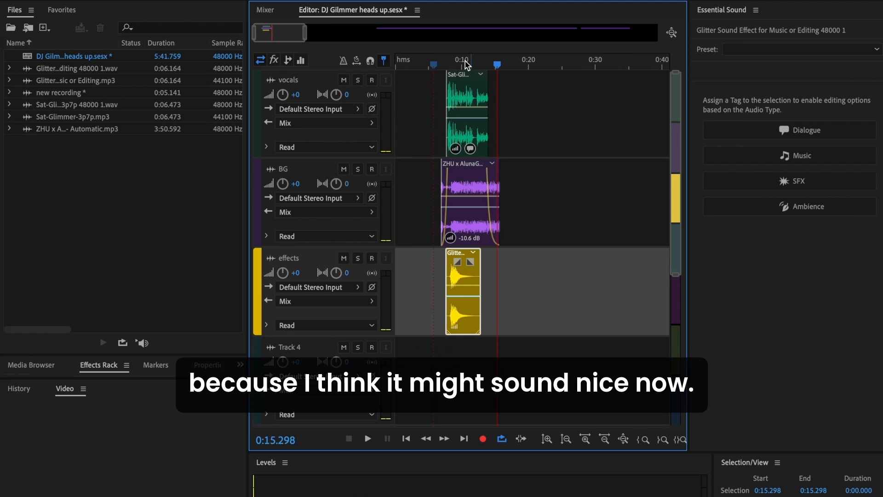
left_click_drag(497, 67, 475, 82)
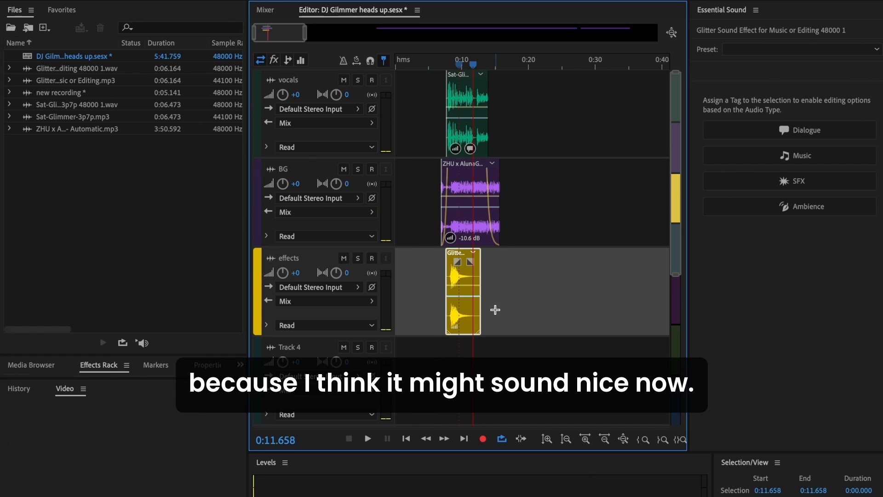
Add a fade-in of about 1.4 s to the Glitter effect clip on the effects track.
scroll(495, 310, "up", 4)
scroll(495, 310, "left", 5)
scroll(488, 310, "right", 3)
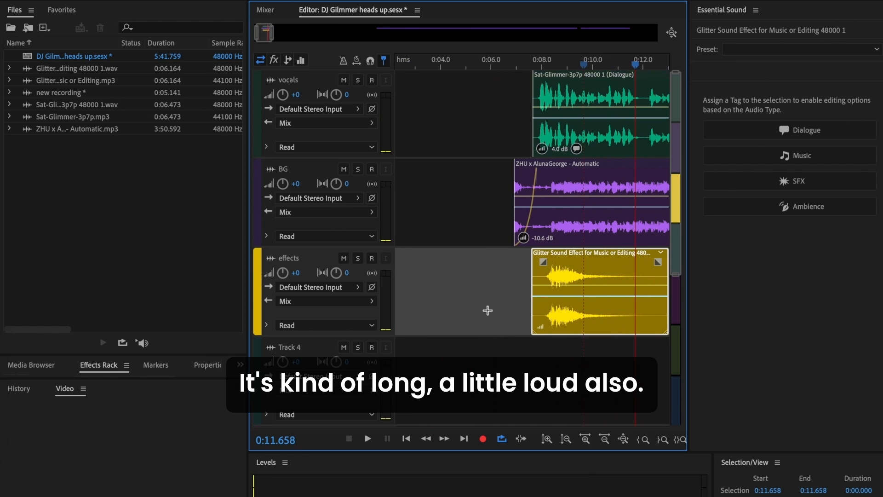
left_click_drag(547, 262, 580, 308)
scroll(614, 371, "right", 1)
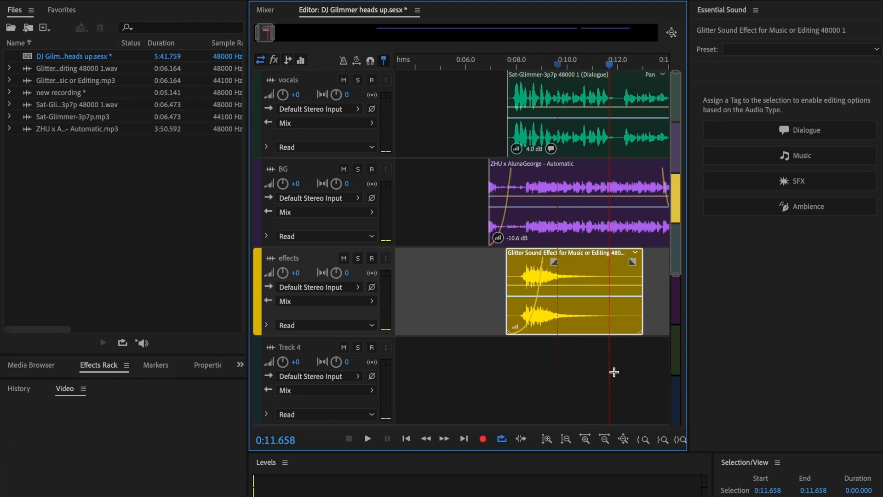
Add a fade-out of about 2 s to the Glitter effect clip and raise the vocals track volume to +0.3.
left_click_drag(631, 264, 579, 311)
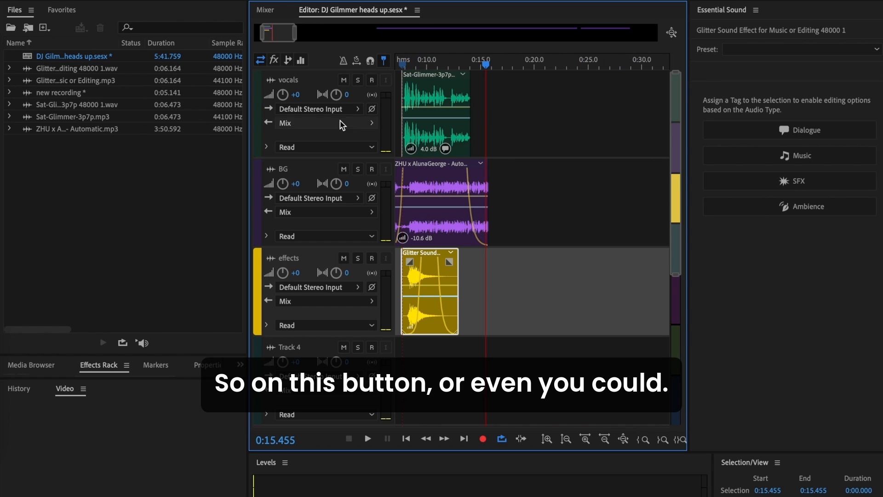
left_click(282, 95)
left_click_drag(282, 99, 272, 81)
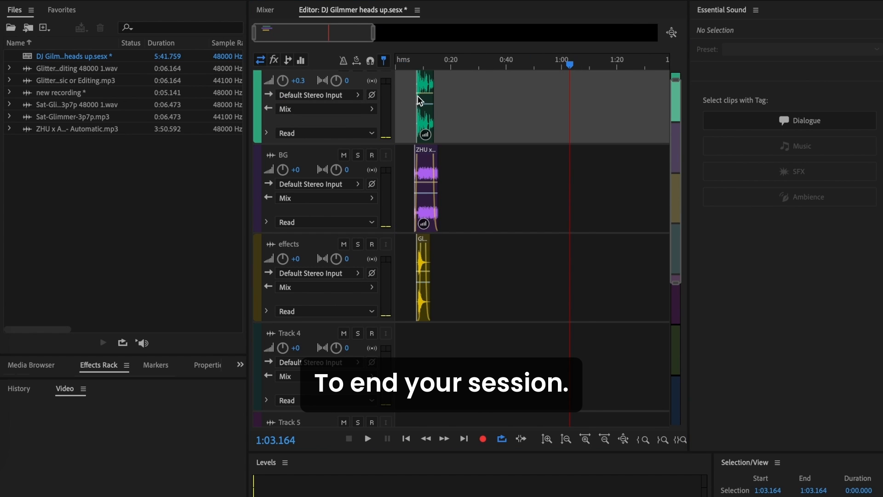
Select the vocals, BG music and effects clips and move them together to the start of the session.
left_click_drag(502, 307, 408, 99)
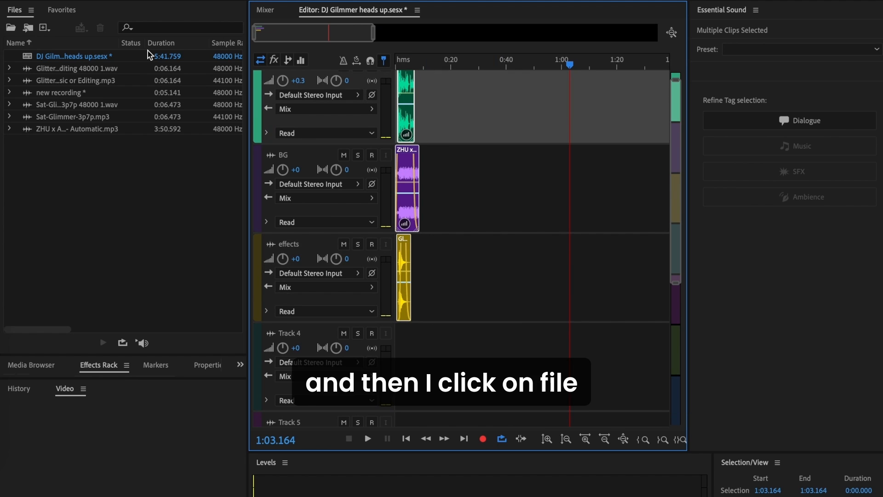
Export a multitrack mixdown of the entire session to the Downloads folder in MP3 Audio (*.mp3) format.
left_click(79, 1)
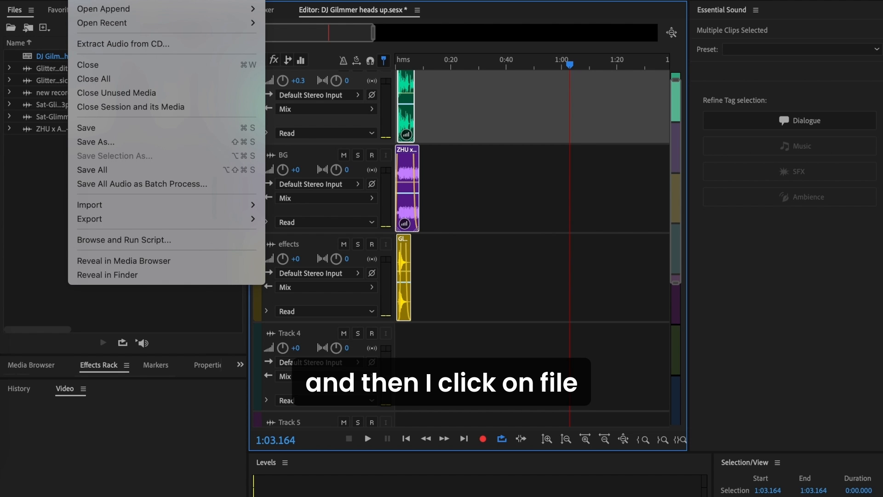
mouse_move(182, 215)
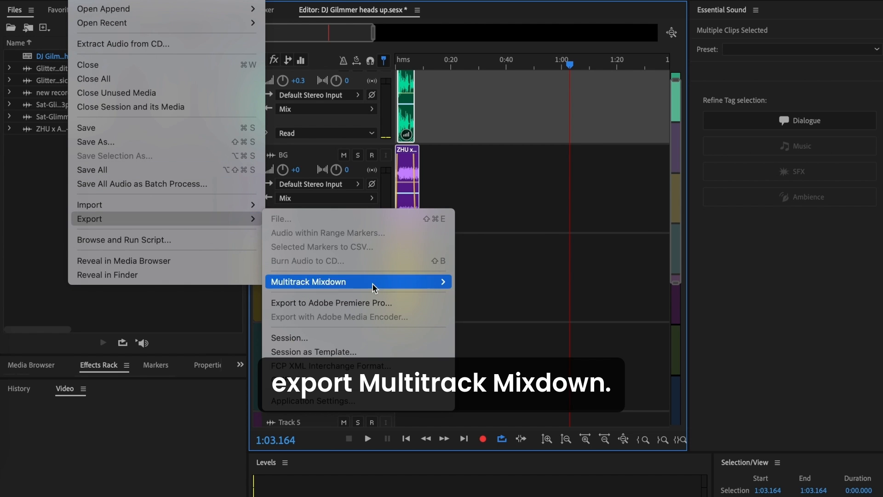
mouse_move(380, 280)
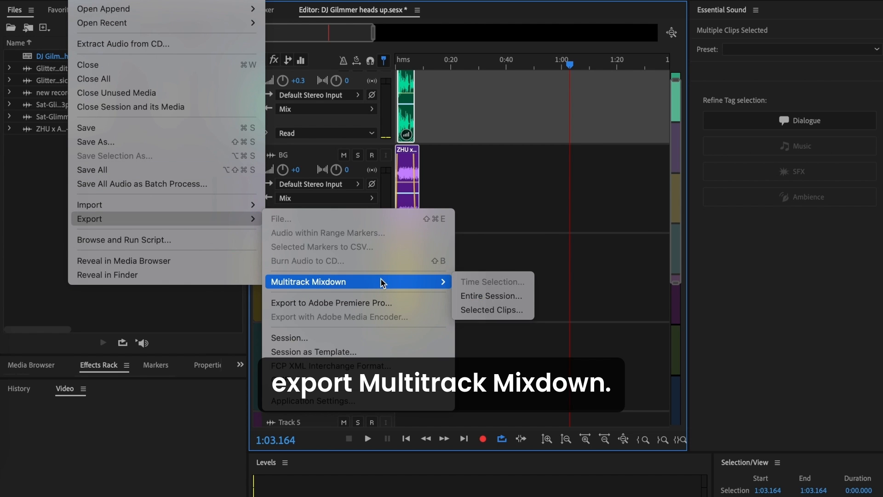
left_click(497, 297)
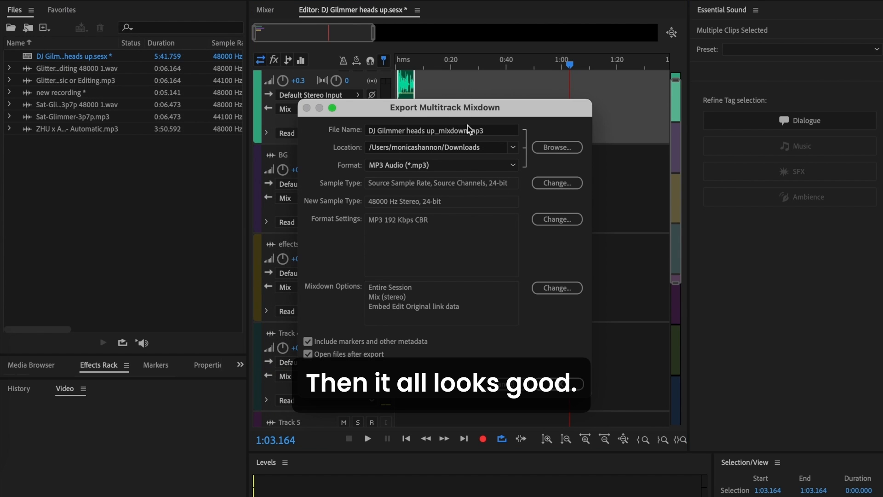
left_click(491, 166)
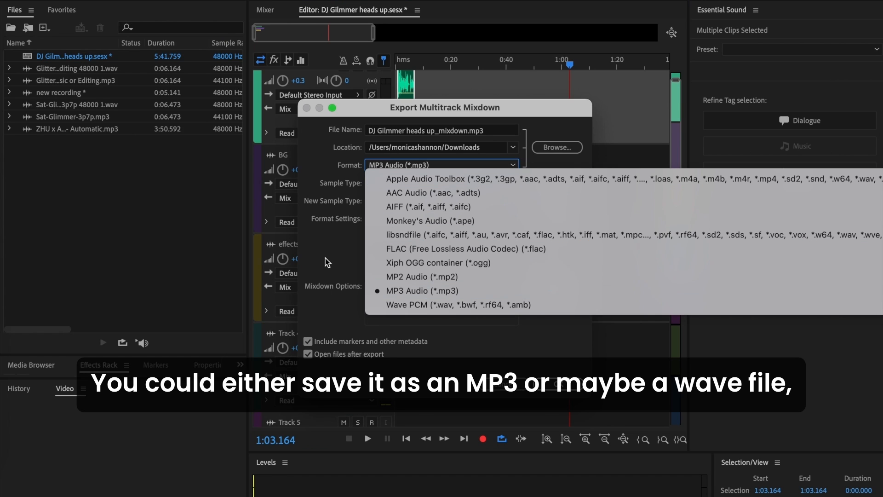
left_click(475, 291)
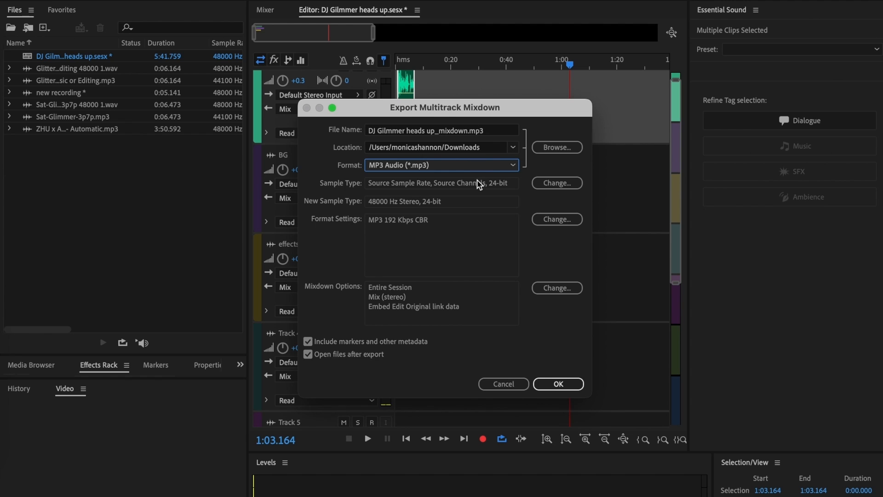
left_click(574, 378)
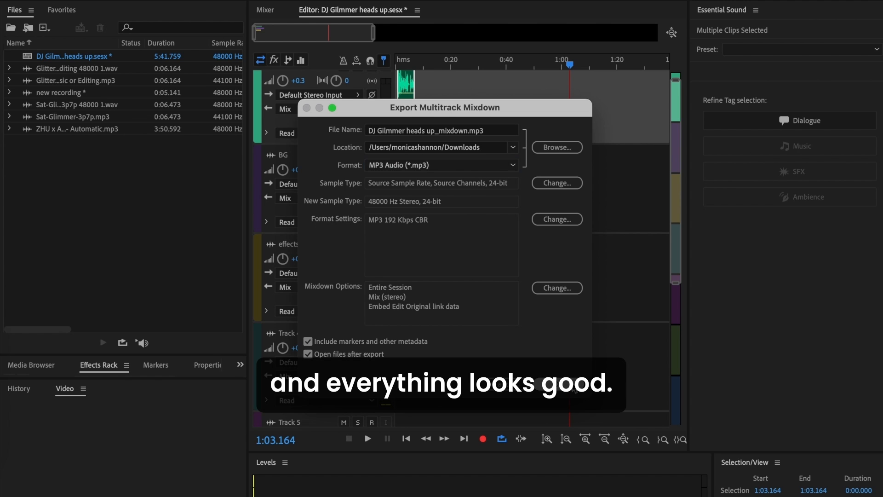